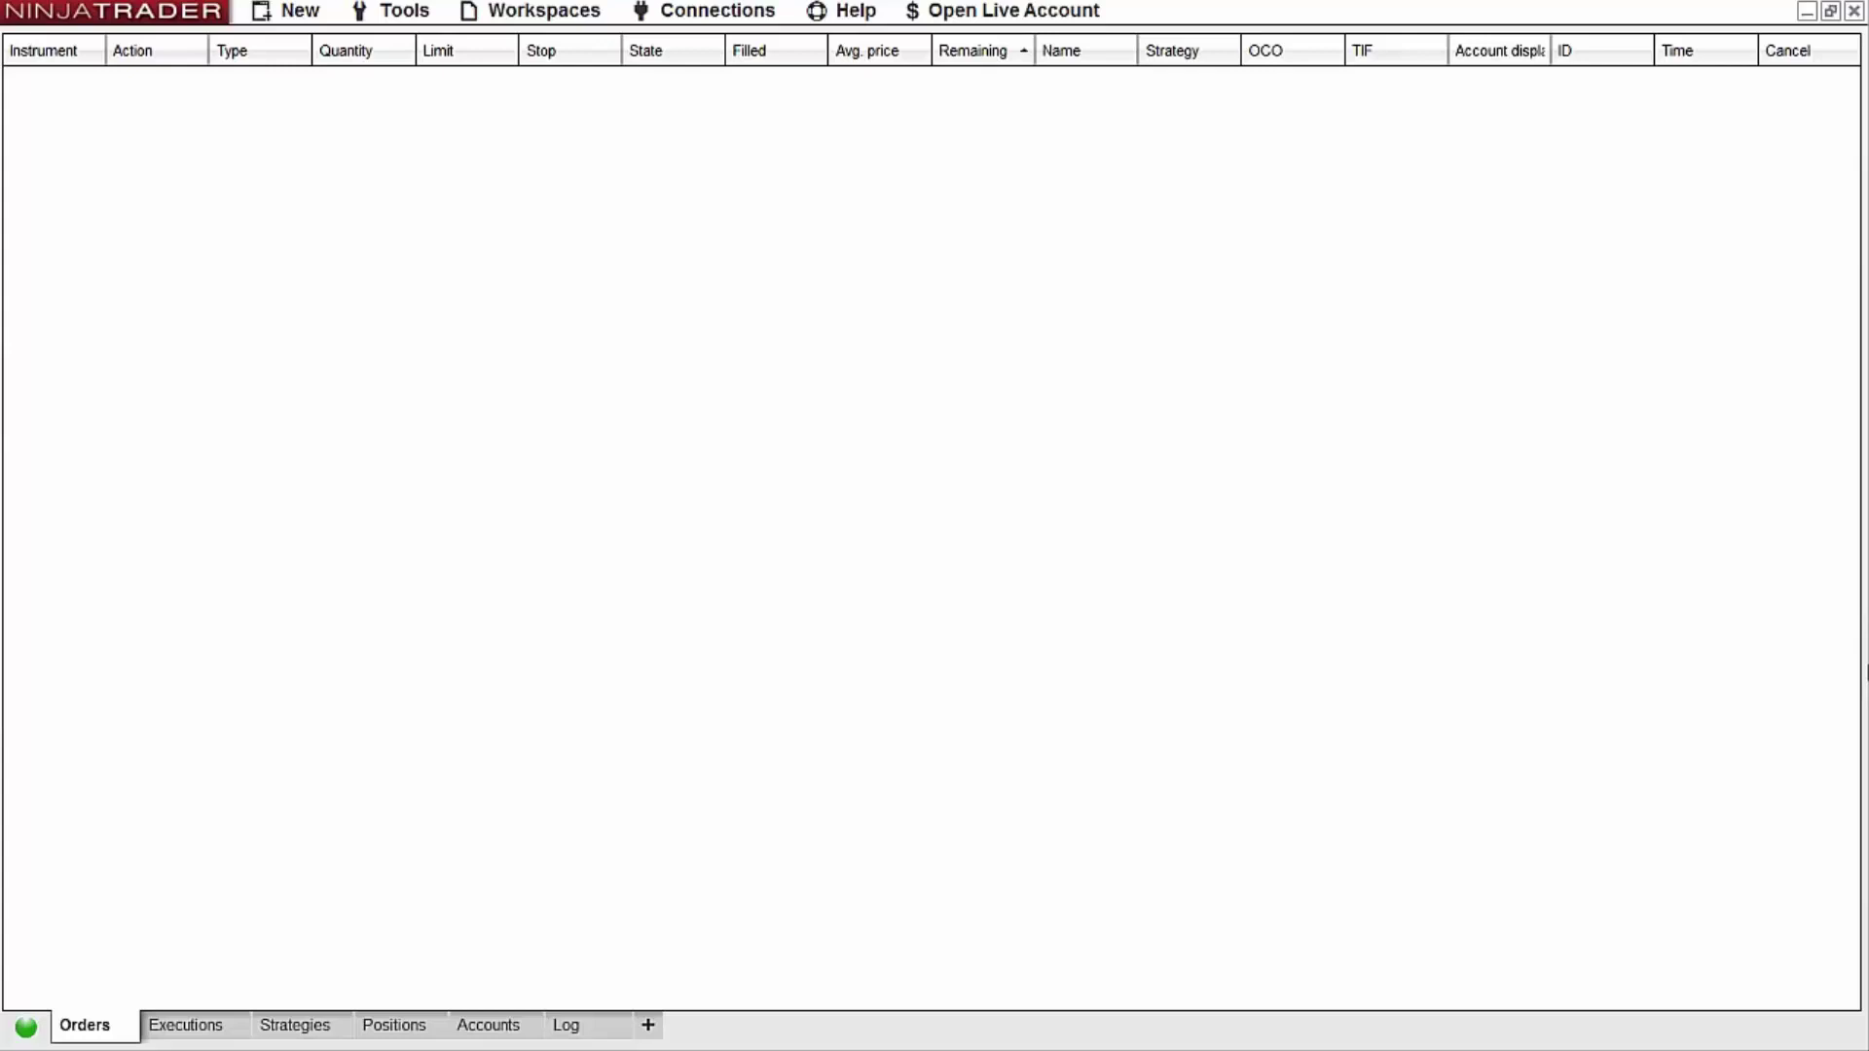
Start a new chart and select the ES 09-17 futures contract.
{"action": "left_click", "coordinate": [303, 14]}
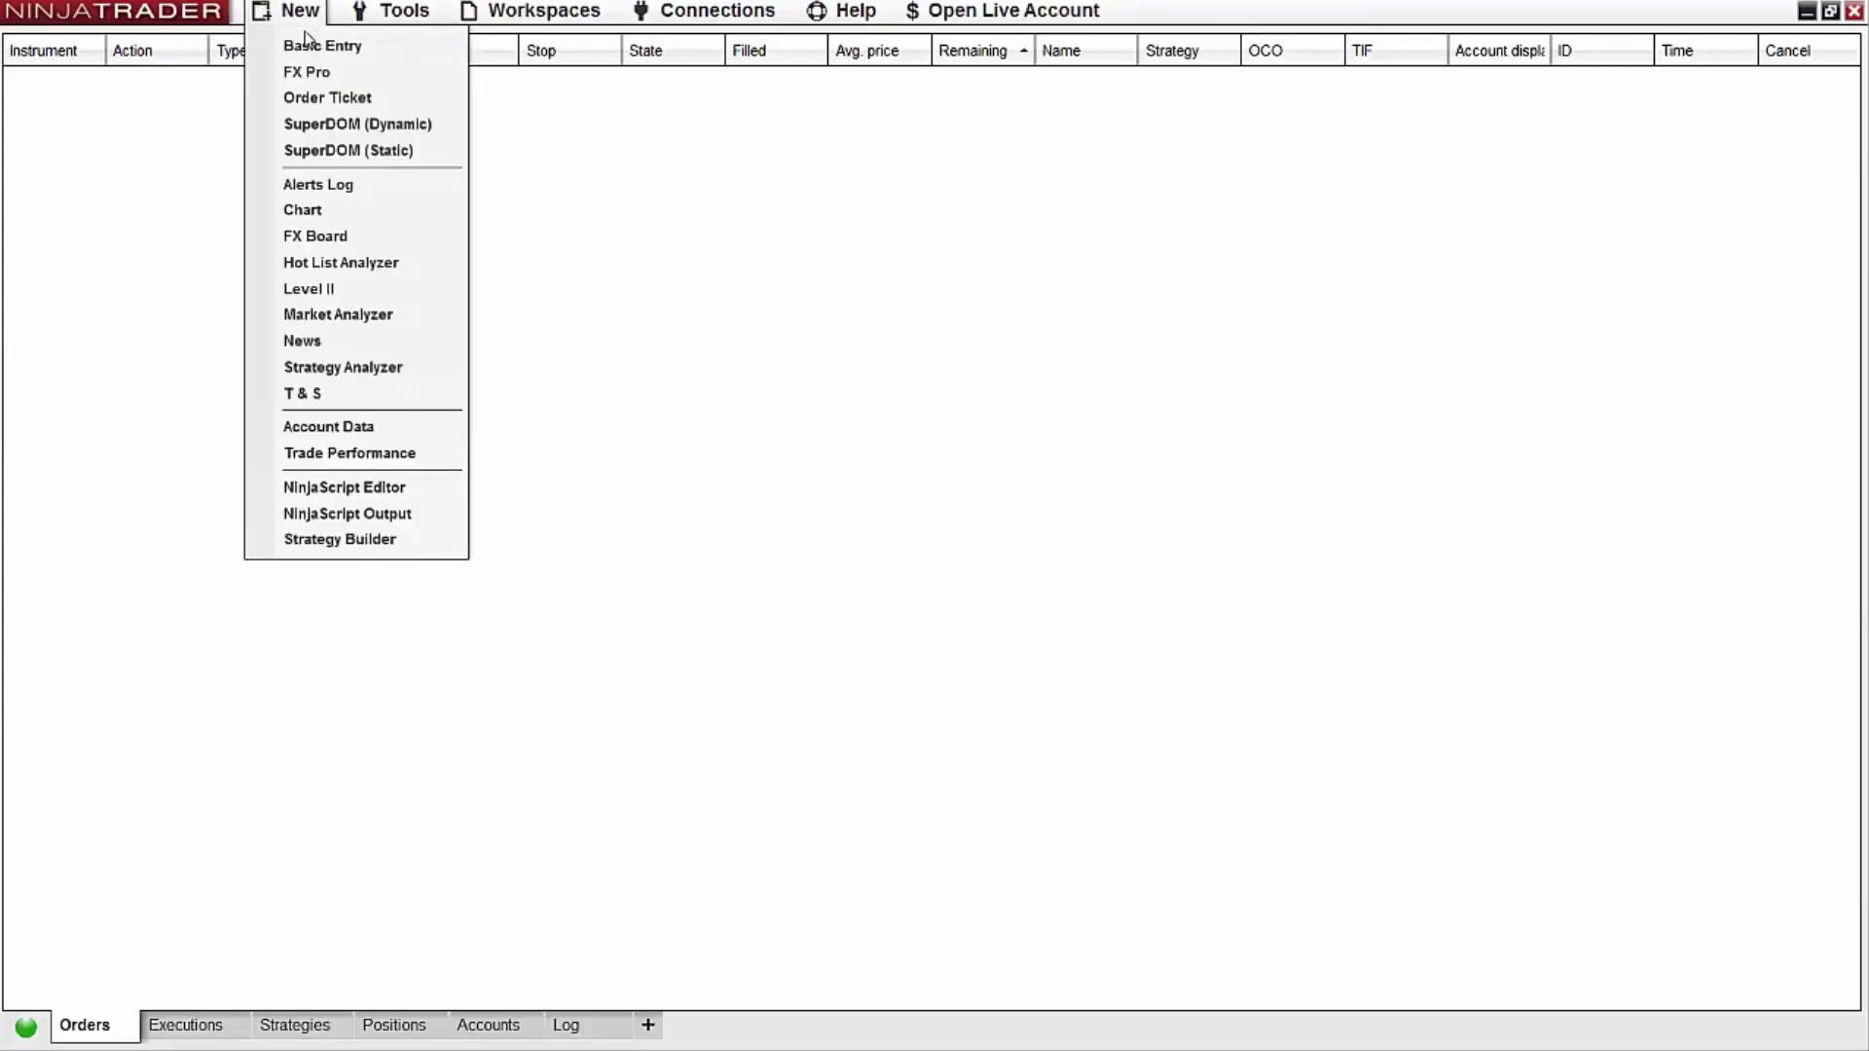
{"action": "left_click", "coordinate": [348, 212]}
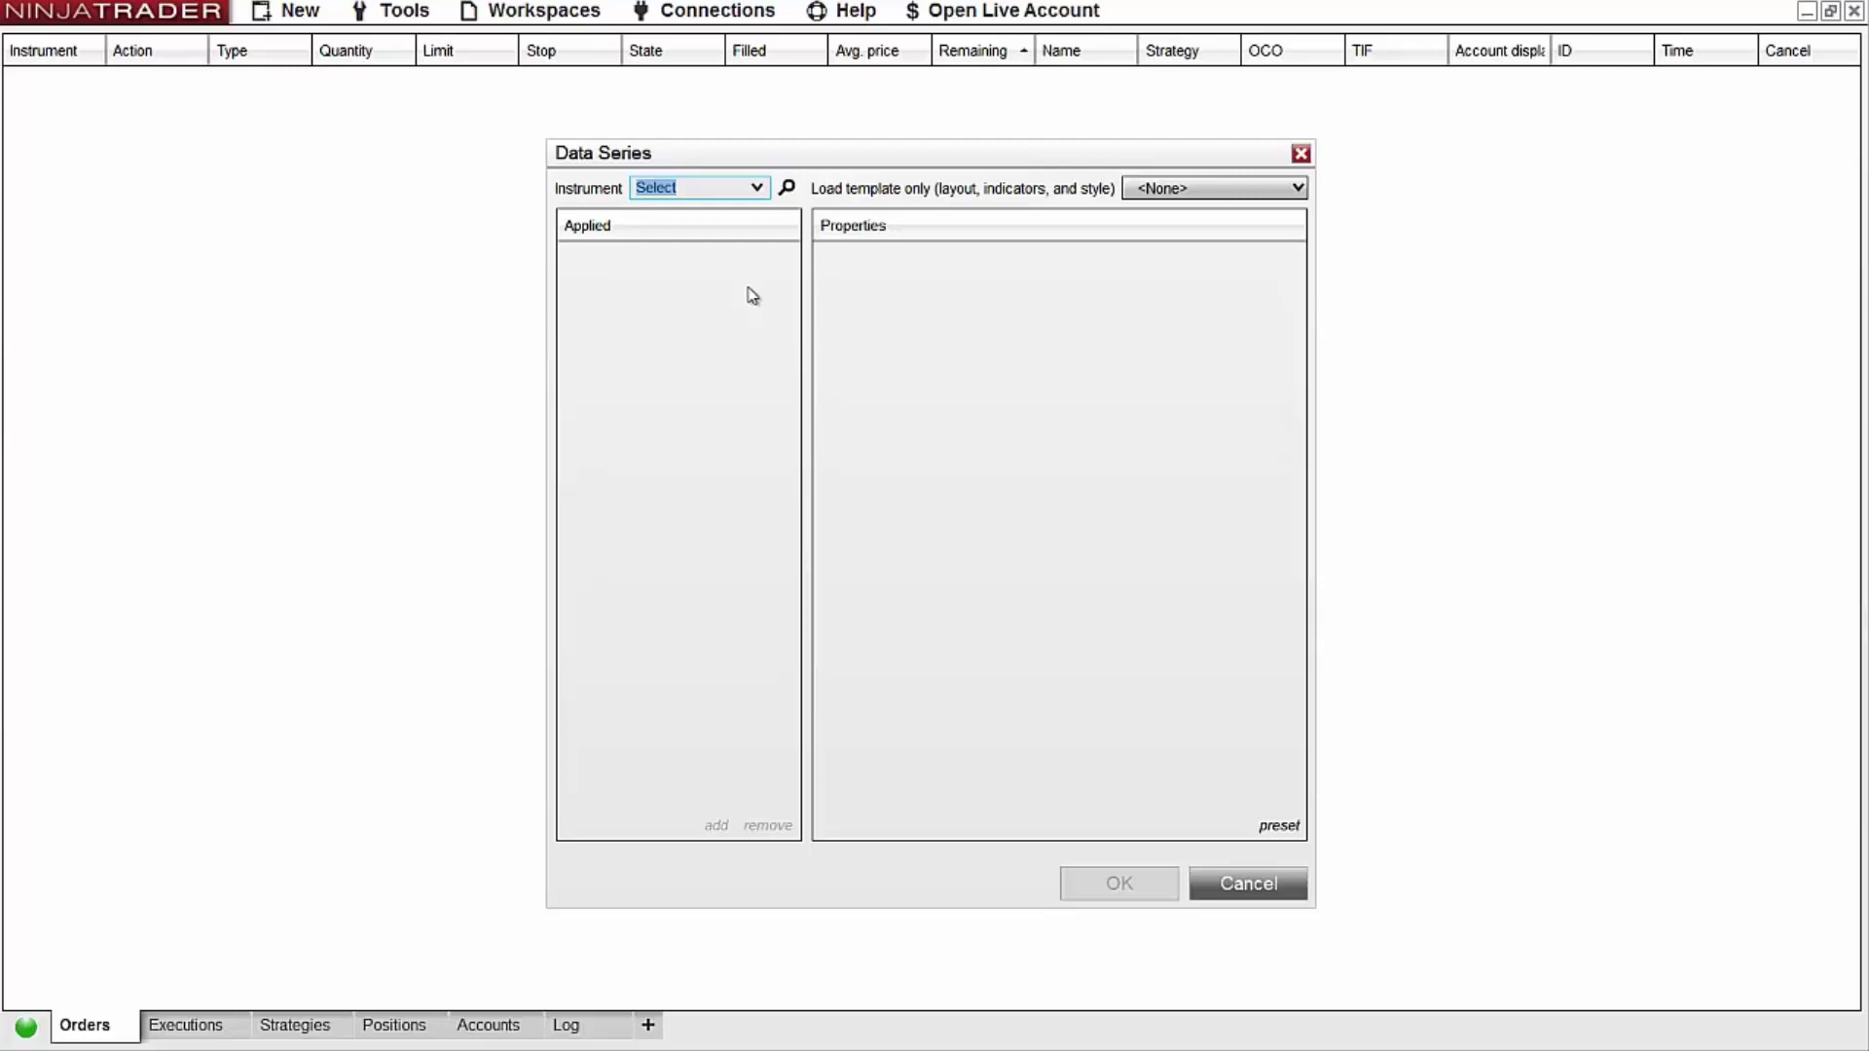
{"action": "left_click", "coordinate": [764, 190]}
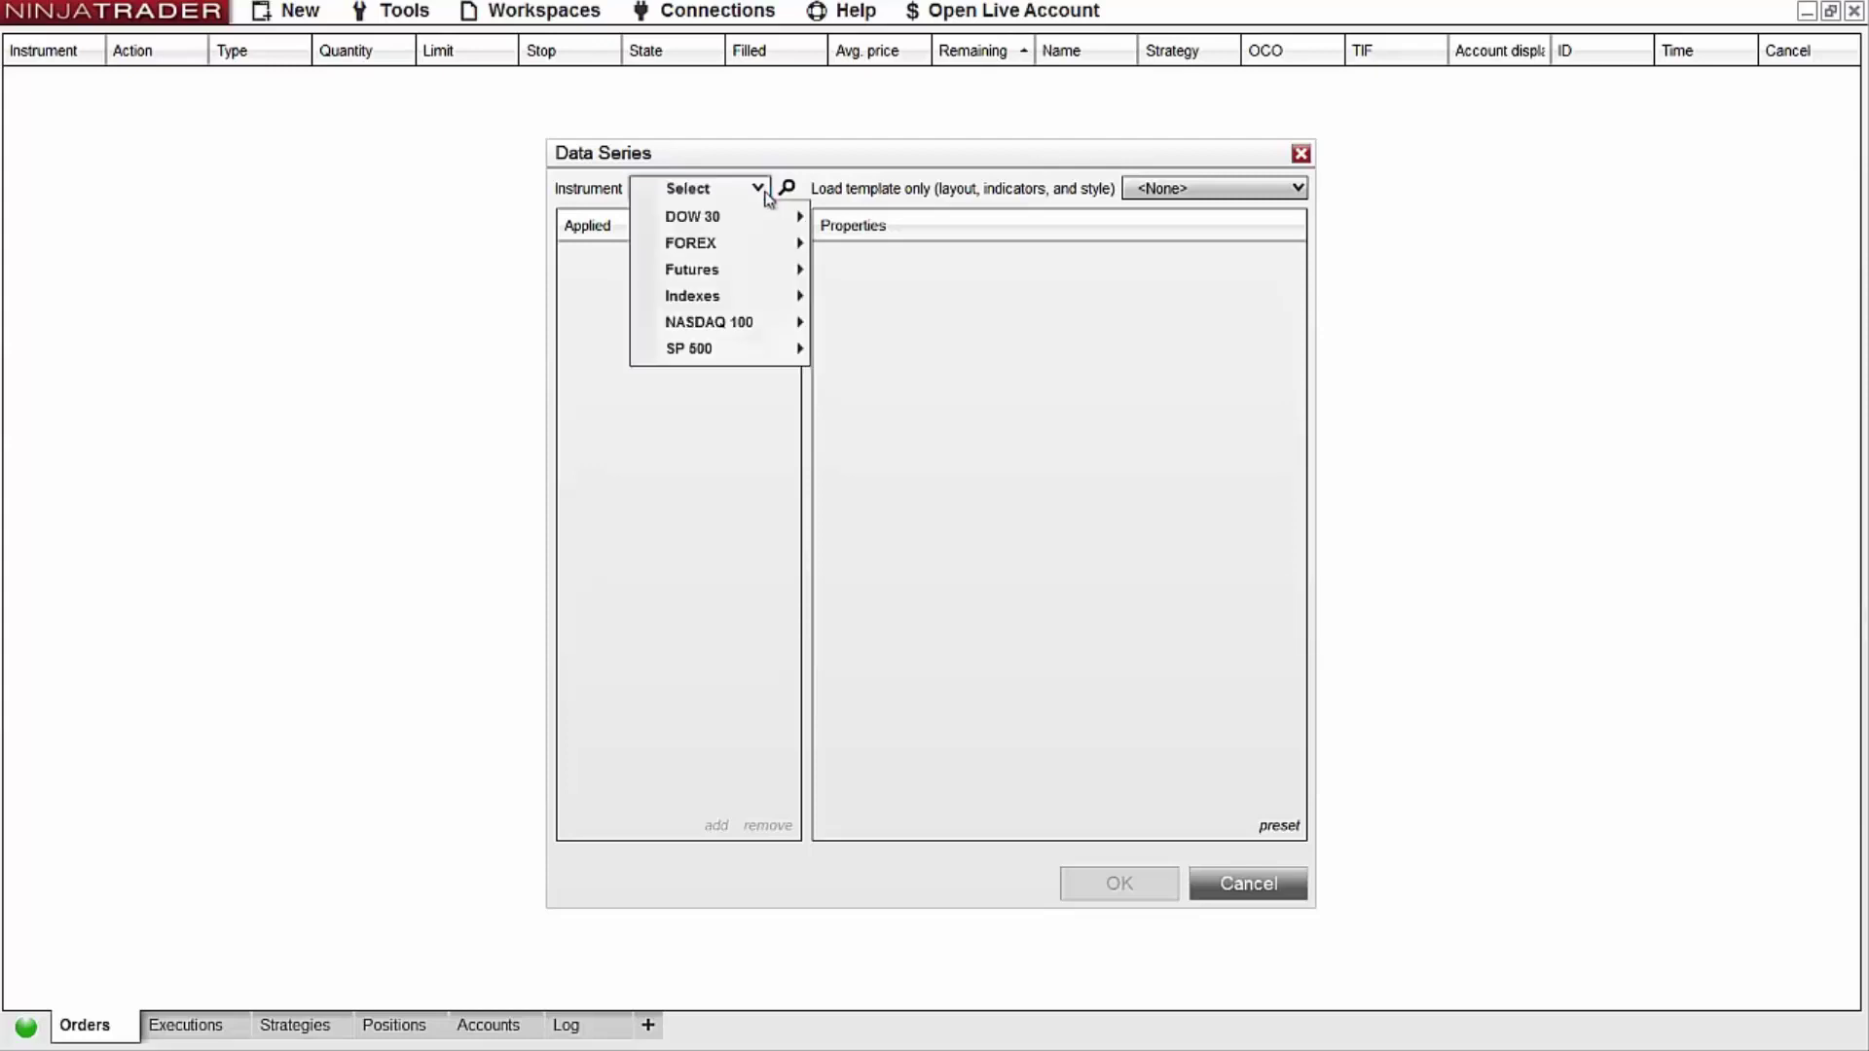
{"action": "mouse_move", "coordinate": [744, 274]}
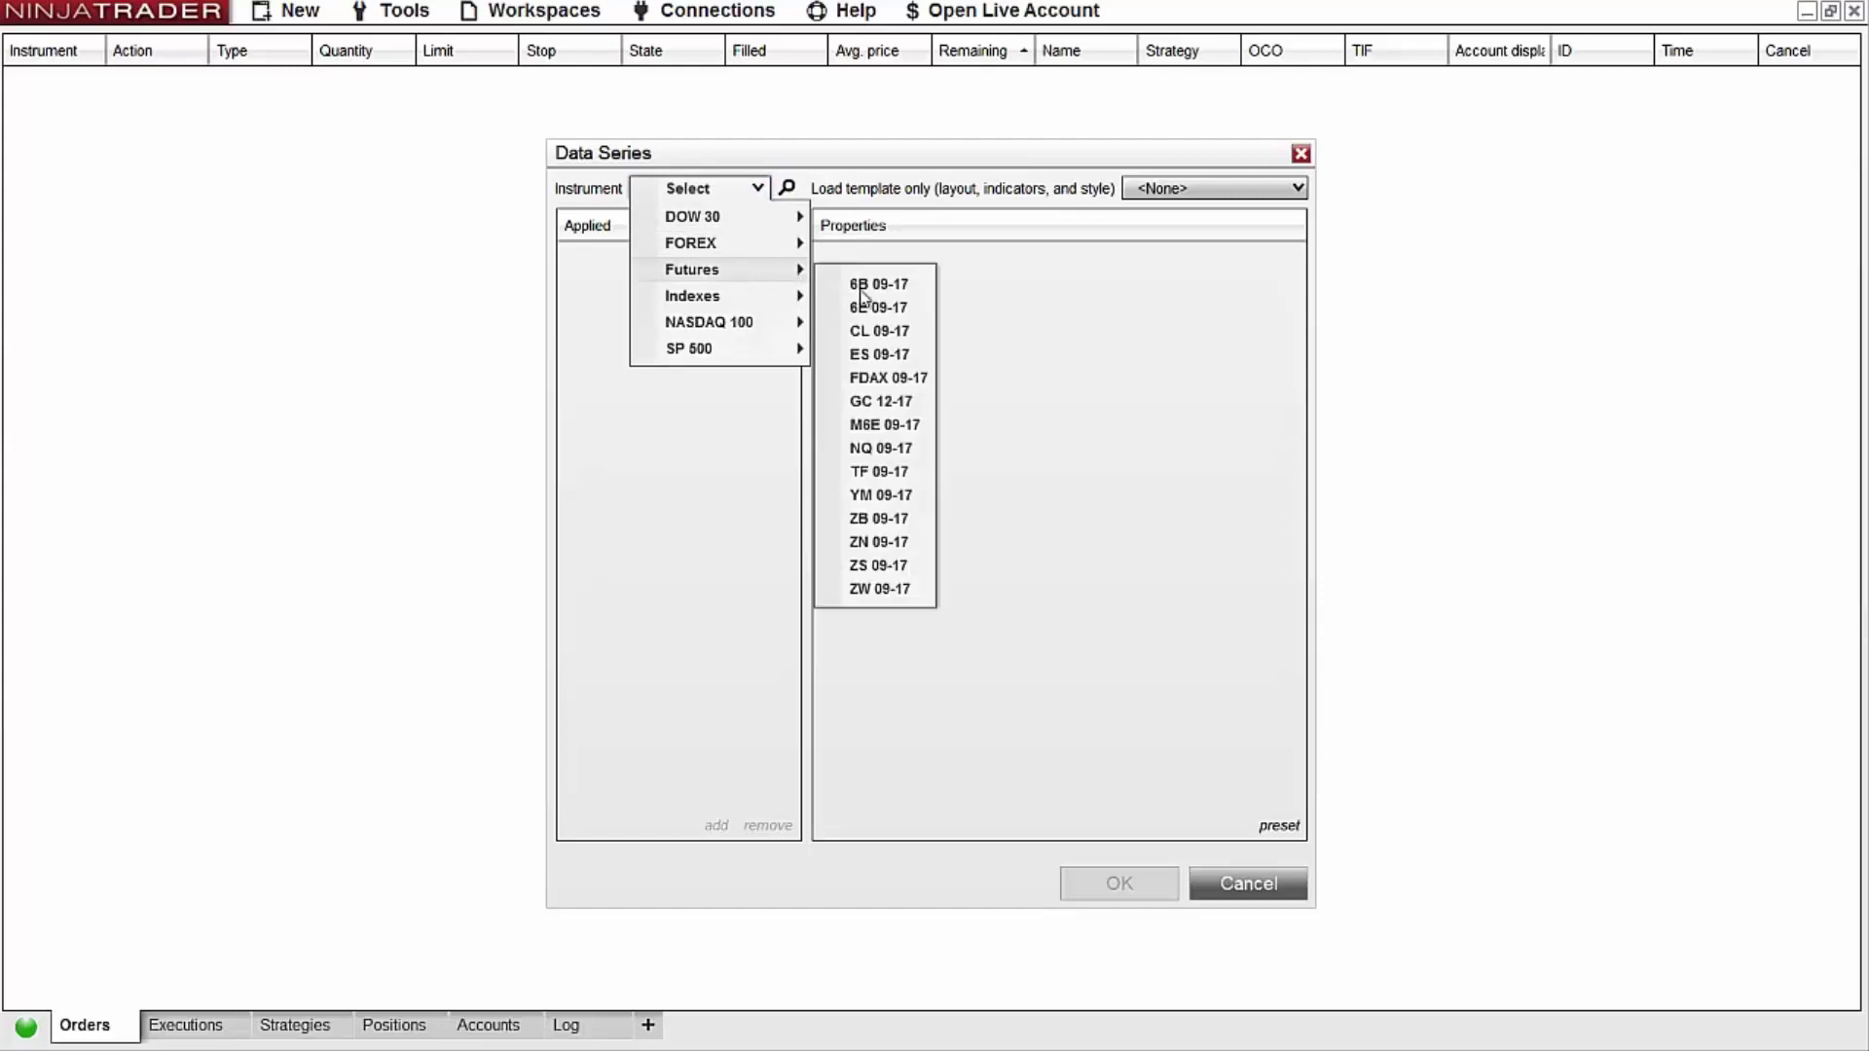
{"action": "left_click", "coordinate": [887, 355]}
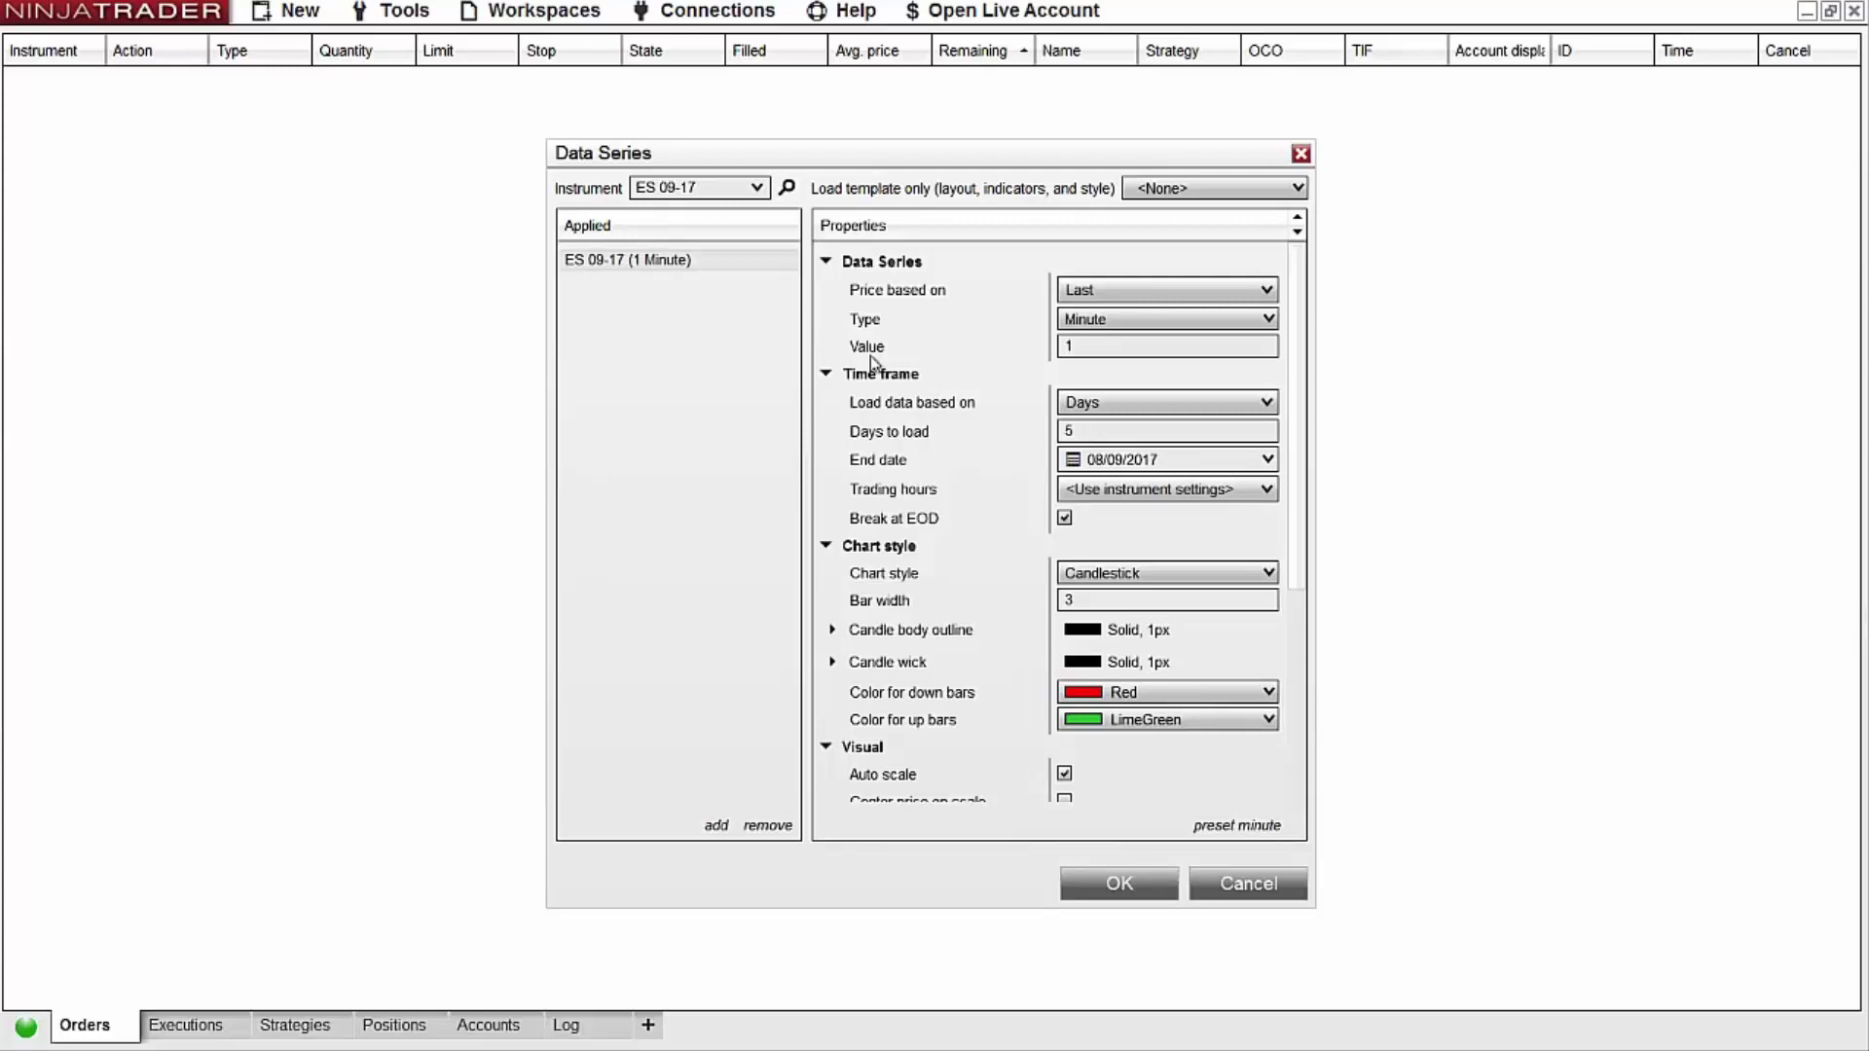
Add a second ES 09-17 data series with a 5-minute interval and create the chart.
{"action": "left_click", "coordinate": [759, 189]}
{"action": "left_click", "coordinate": [749, 219]}
{"action": "left_click", "coordinate": [1051, 352]}
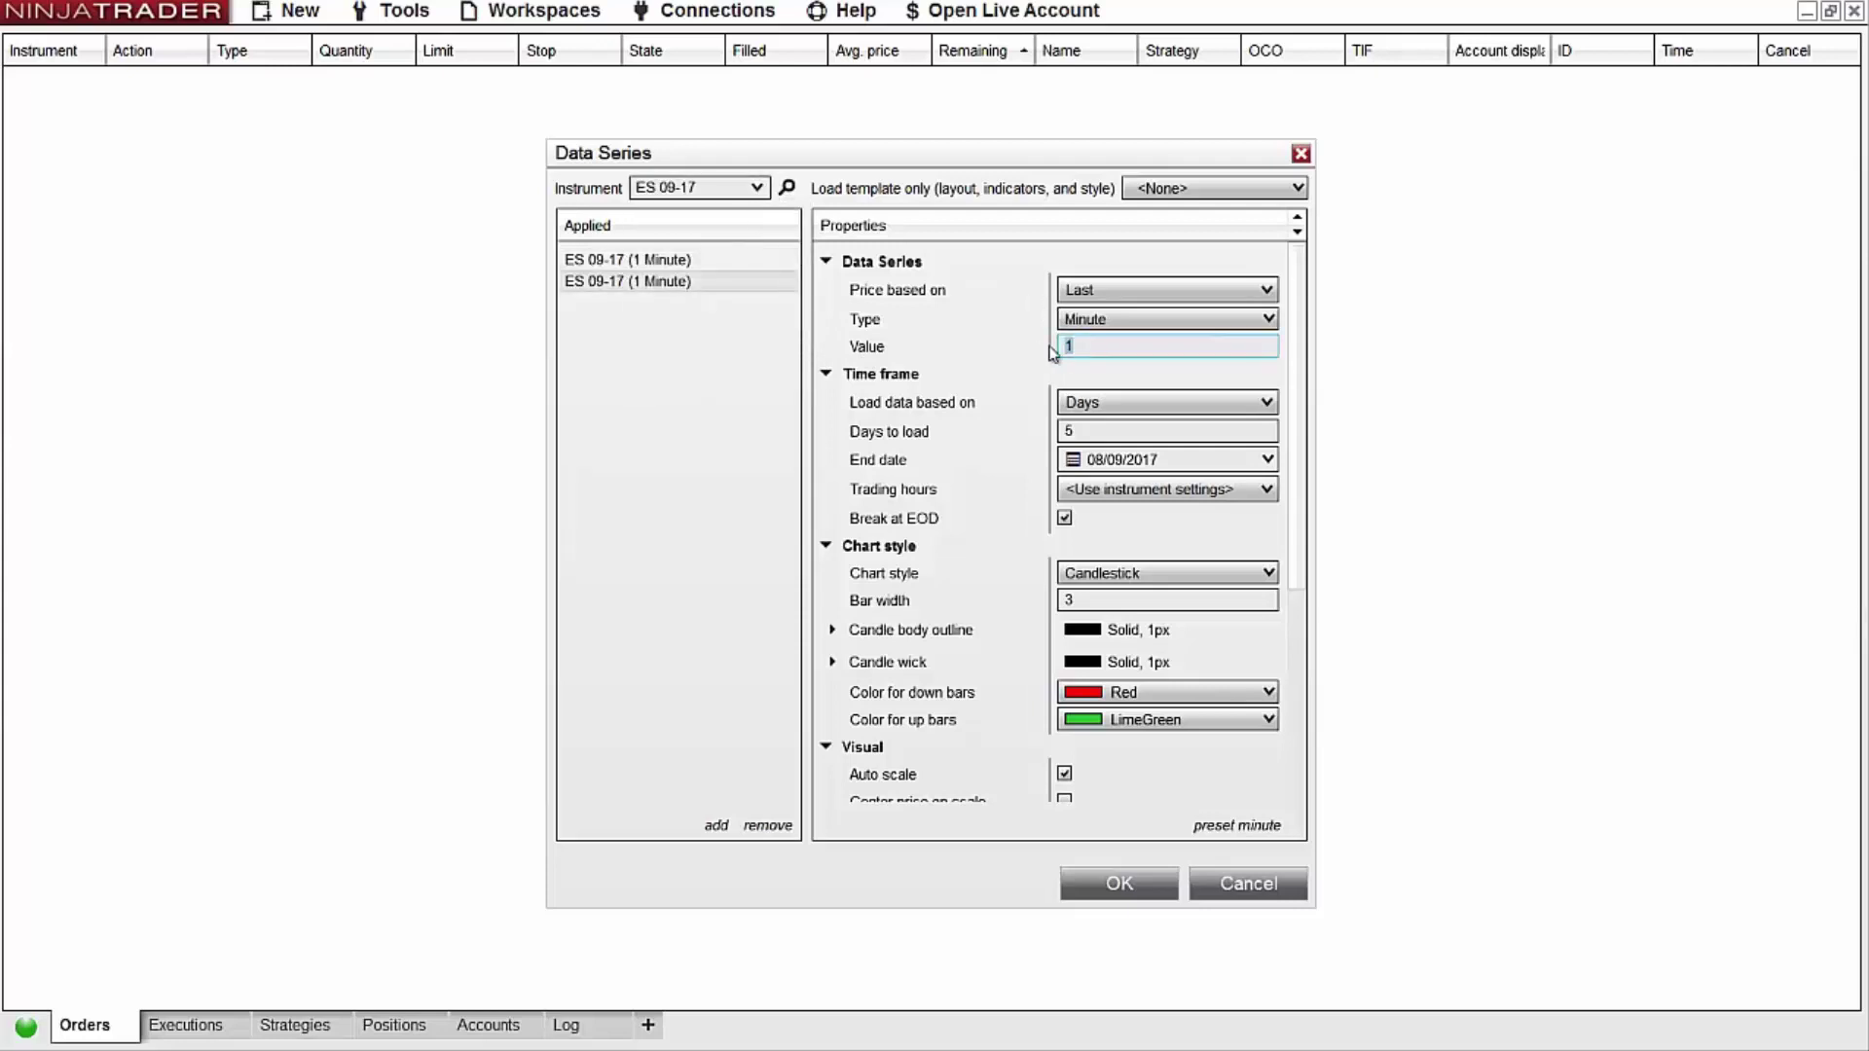
{"action": "left_click", "coordinate": [1136, 894]}
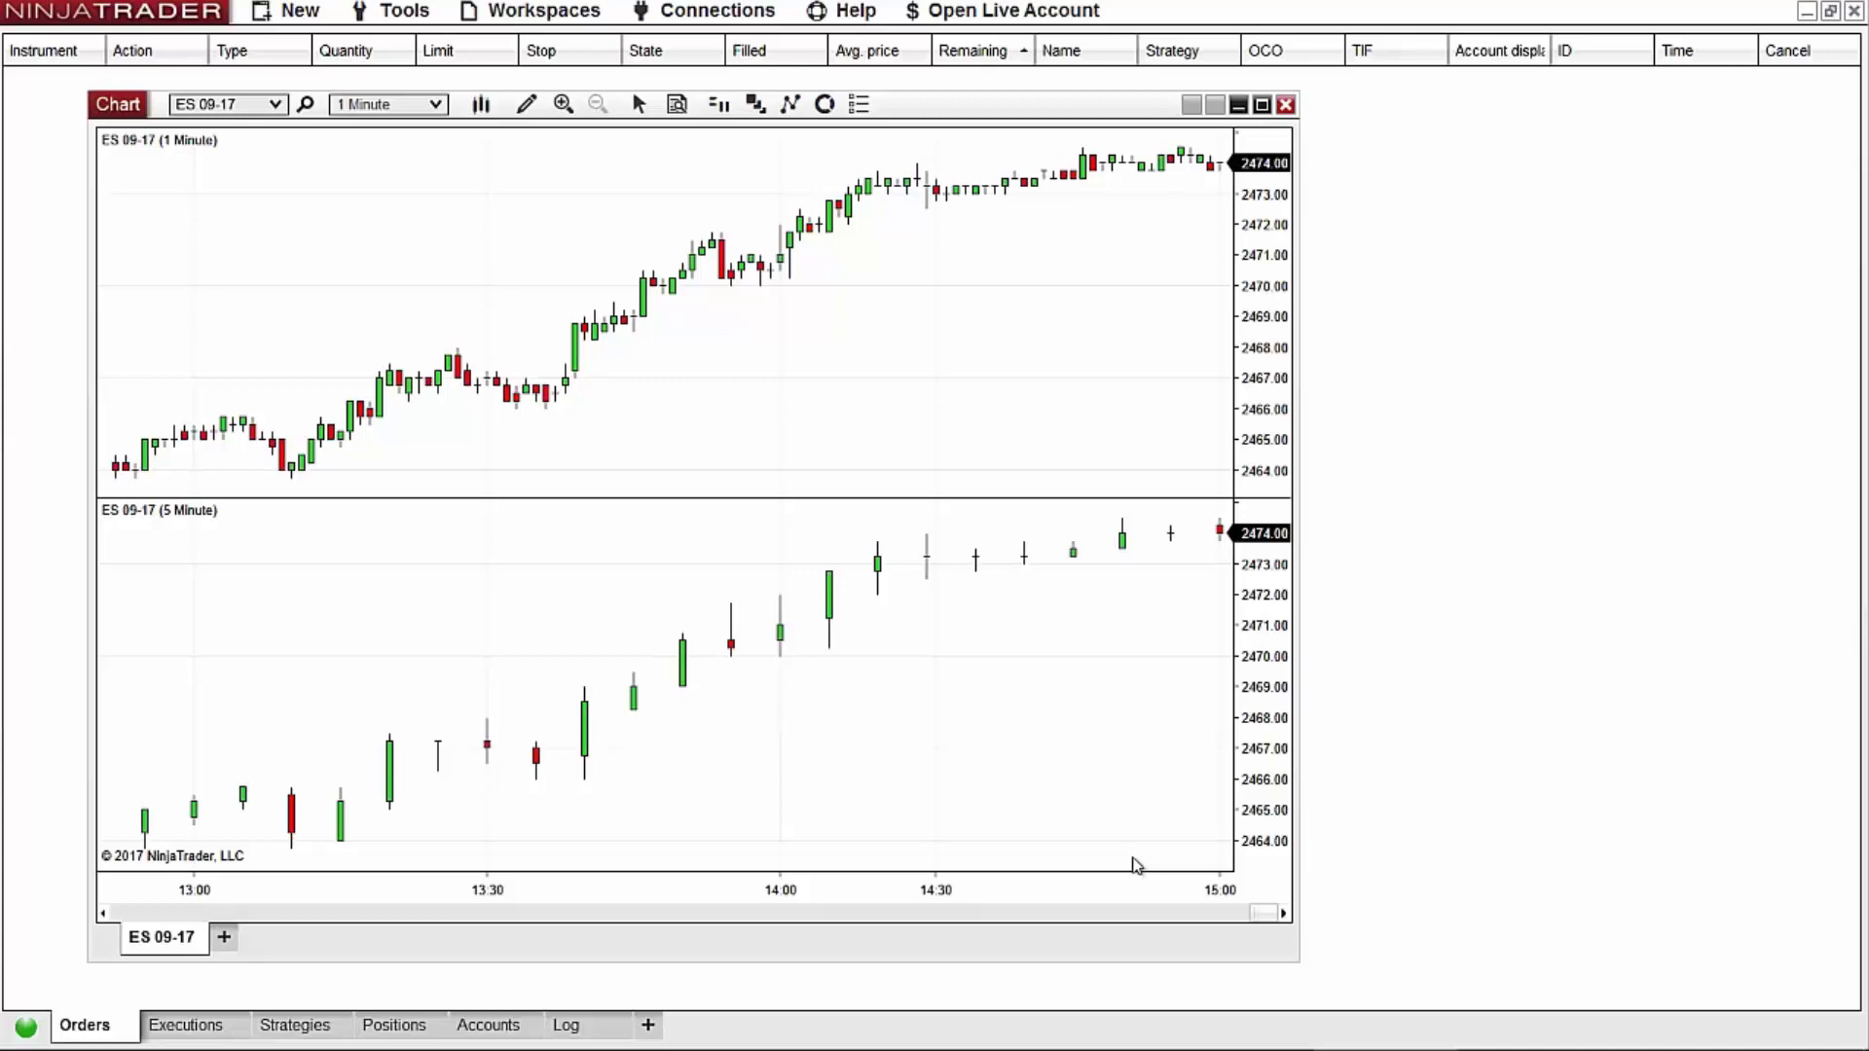
Add a 14-period SMA in the chart's Indicators window and select its Input series field.
{"action": "right_click", "coordinate": [911, 334]}
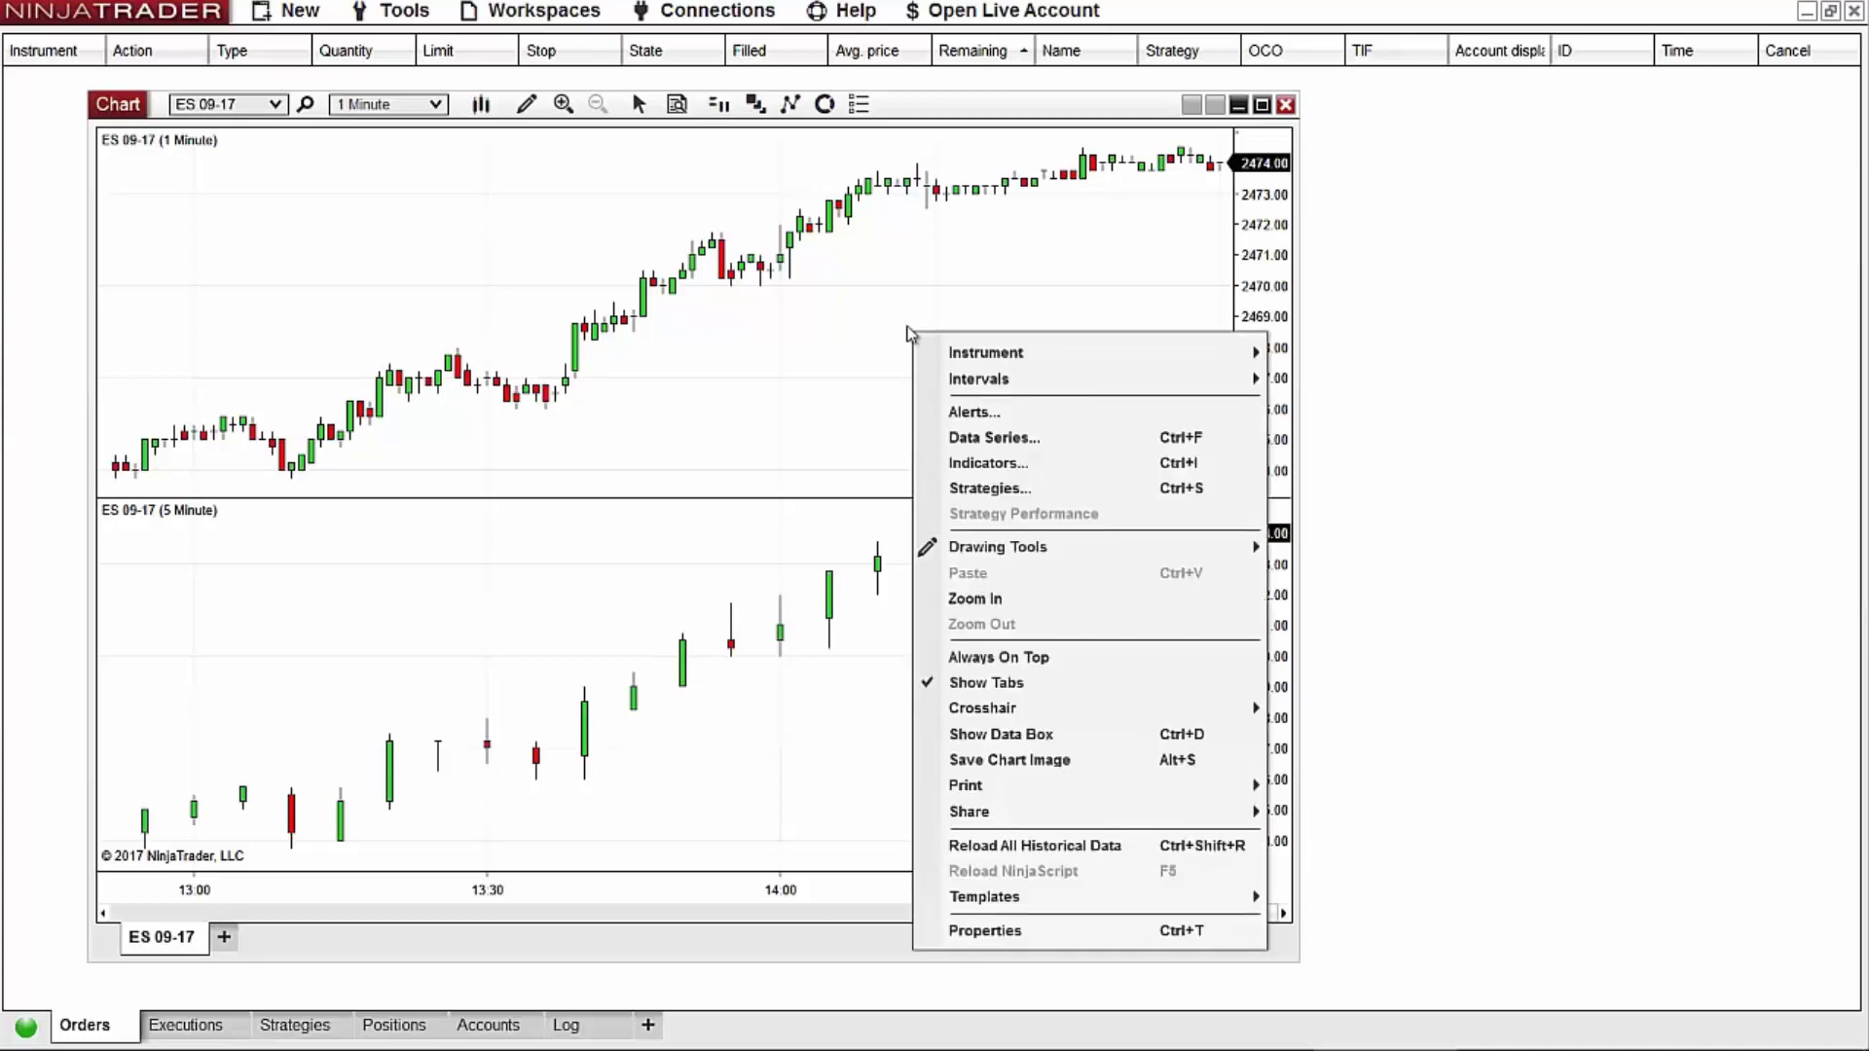
{"action": "left_click", "coordinate": [1006, 466]}
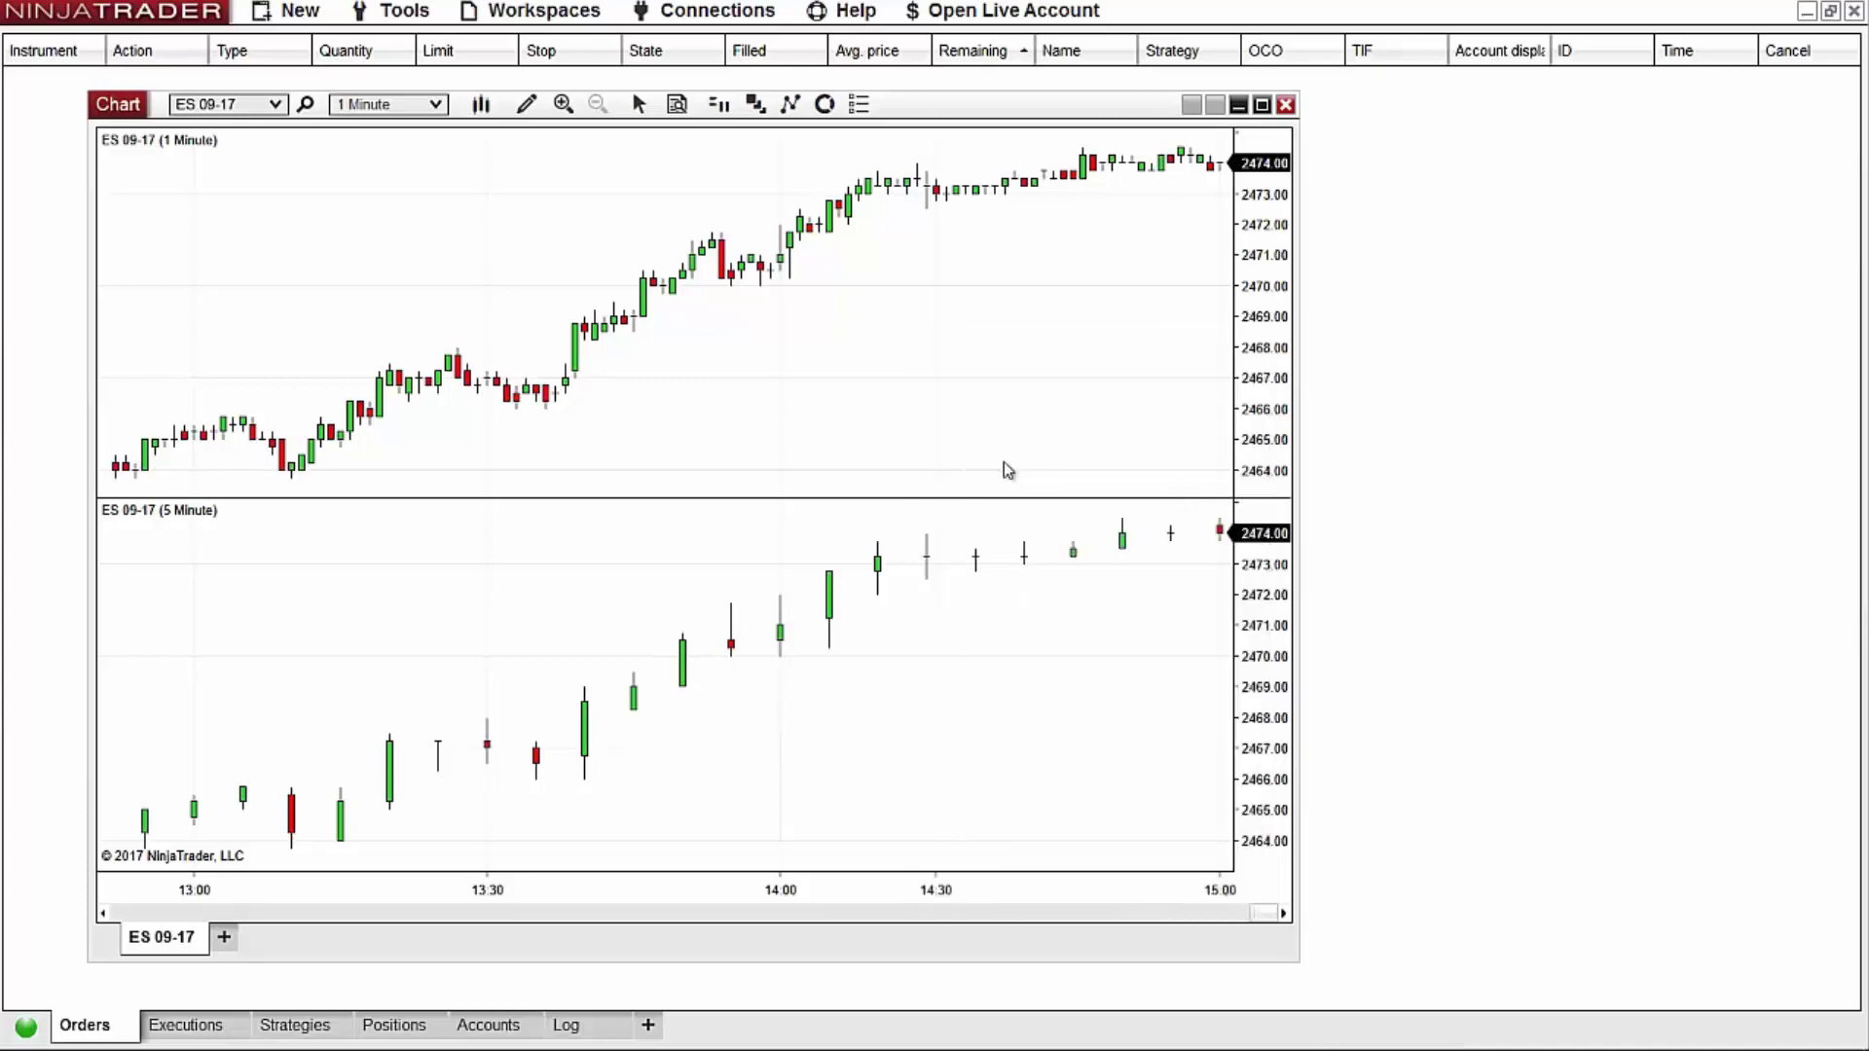
{"action": "left_click_drag", "start_coordinate": [619, 342], "coordinate": [631, 467]}
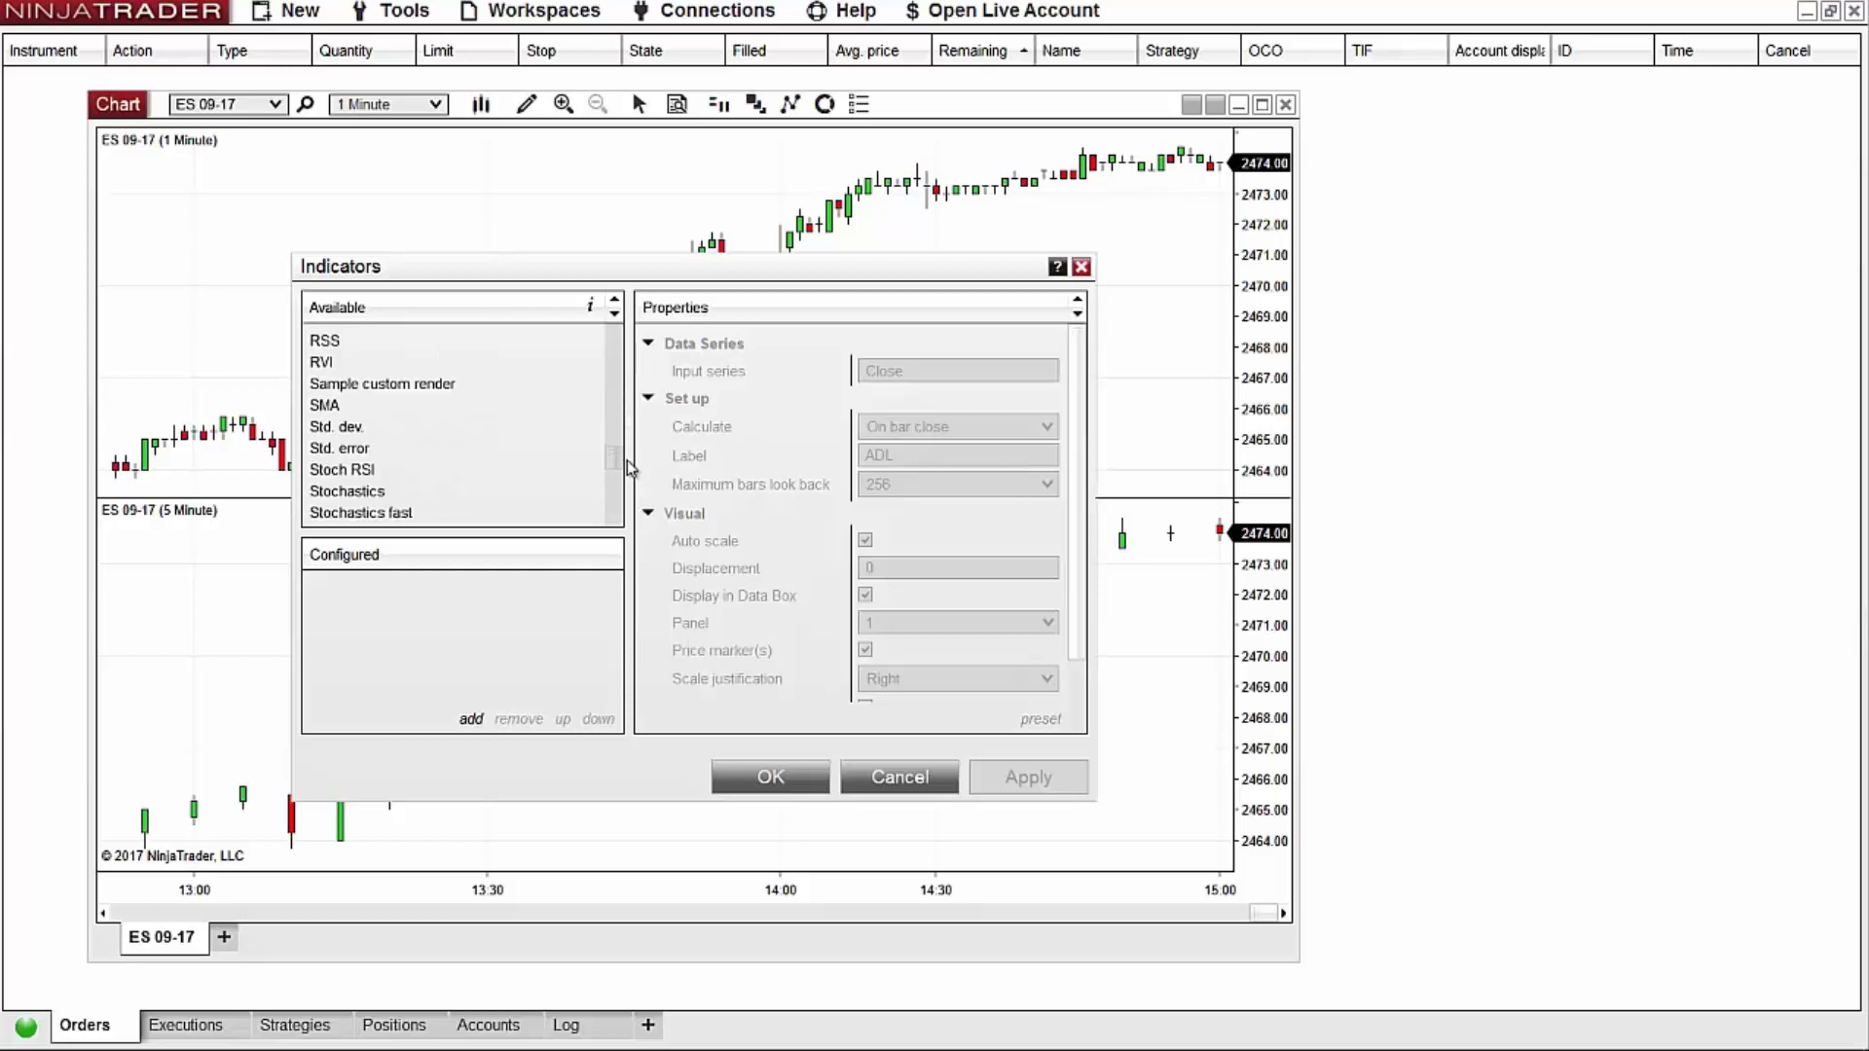
{"action": "double_click", "coordinate": [326, 405]}
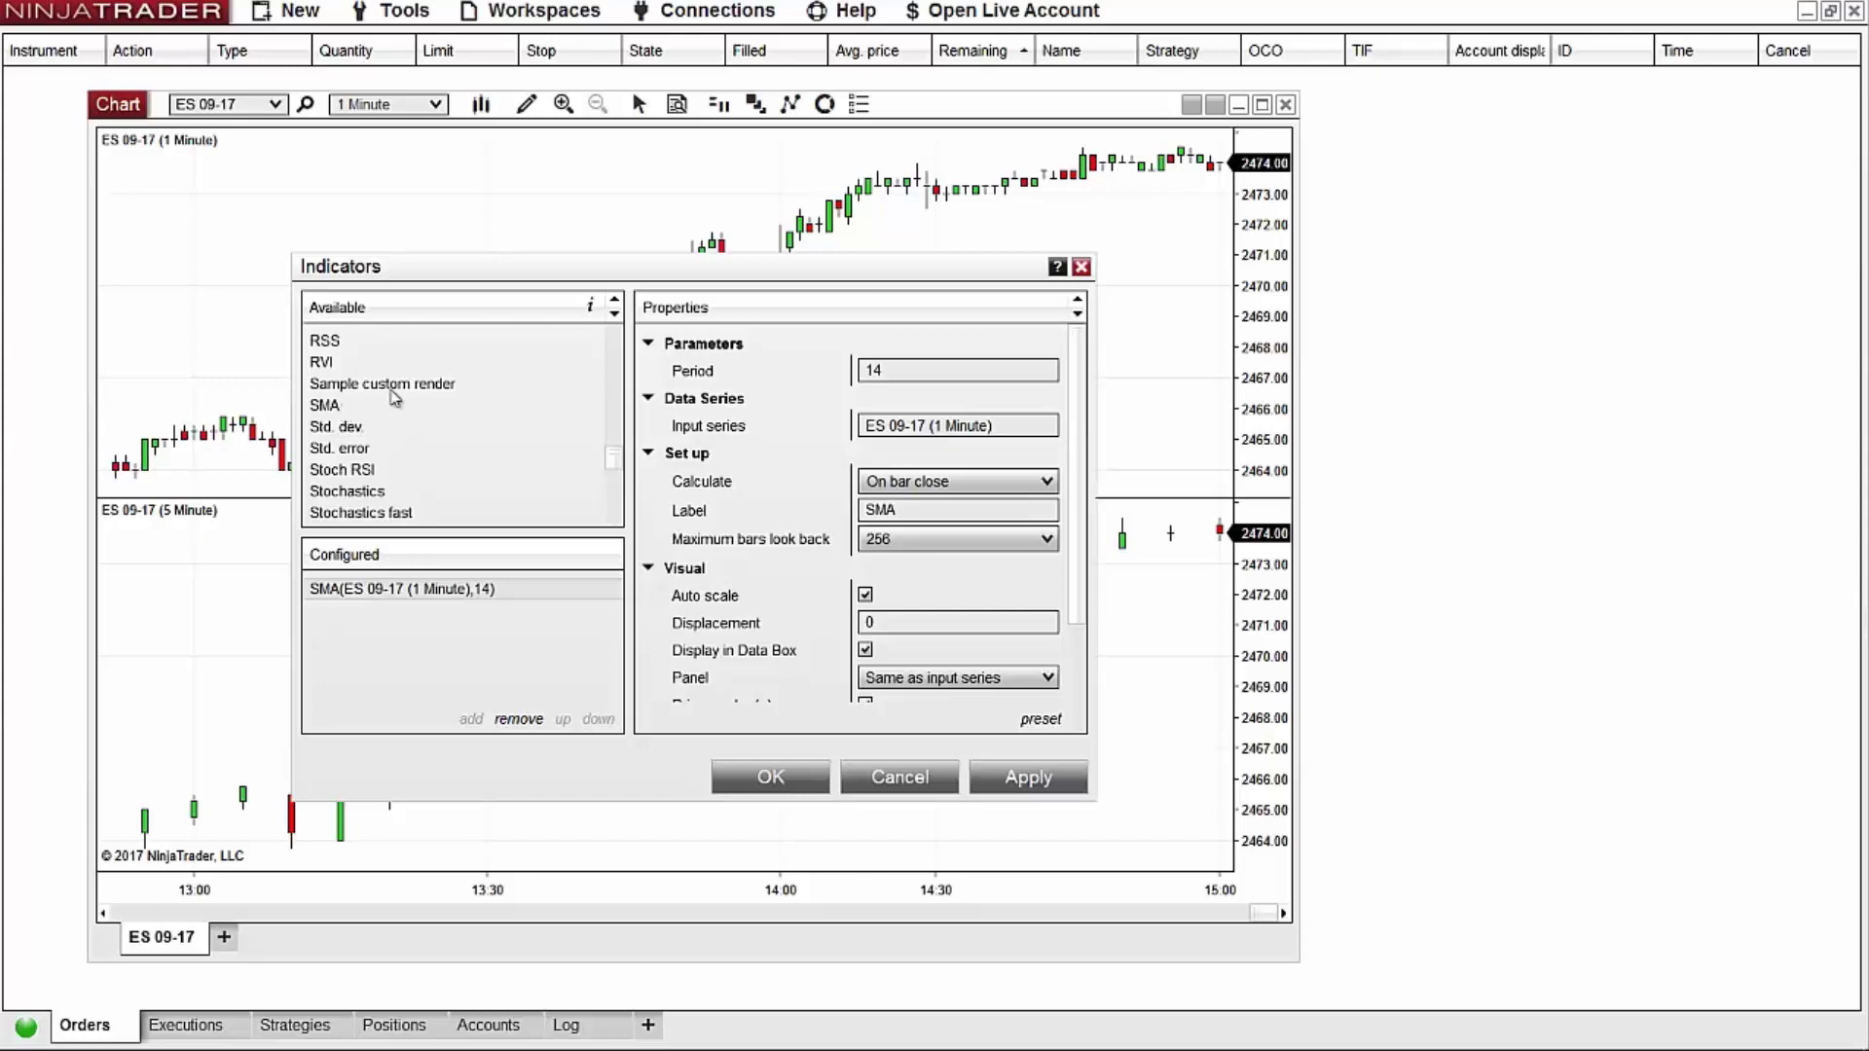
{"action": "left_click", "coordinate": [869, 426]}
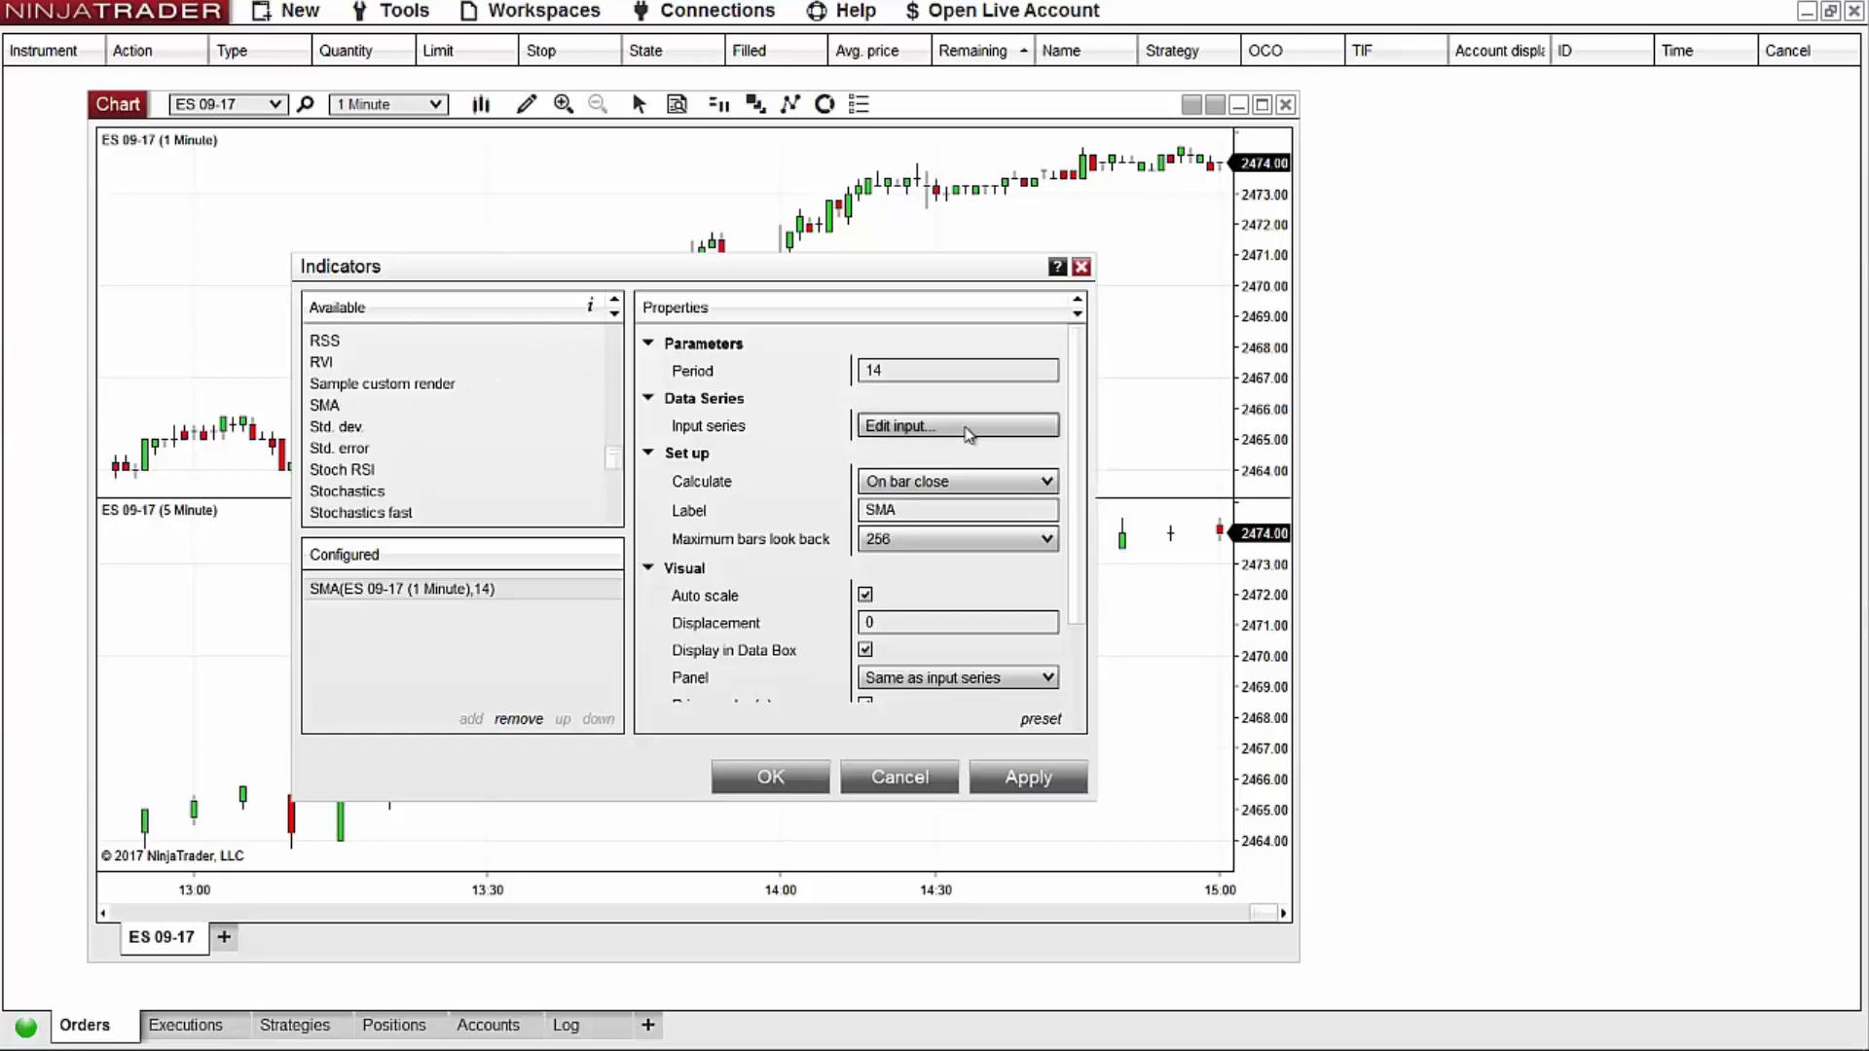
Set the SMA's input series to ES 09-17 (5 Minute), place it in panel 1, and apply.
{"action": "left_click", "coordinate": [967, 429]}
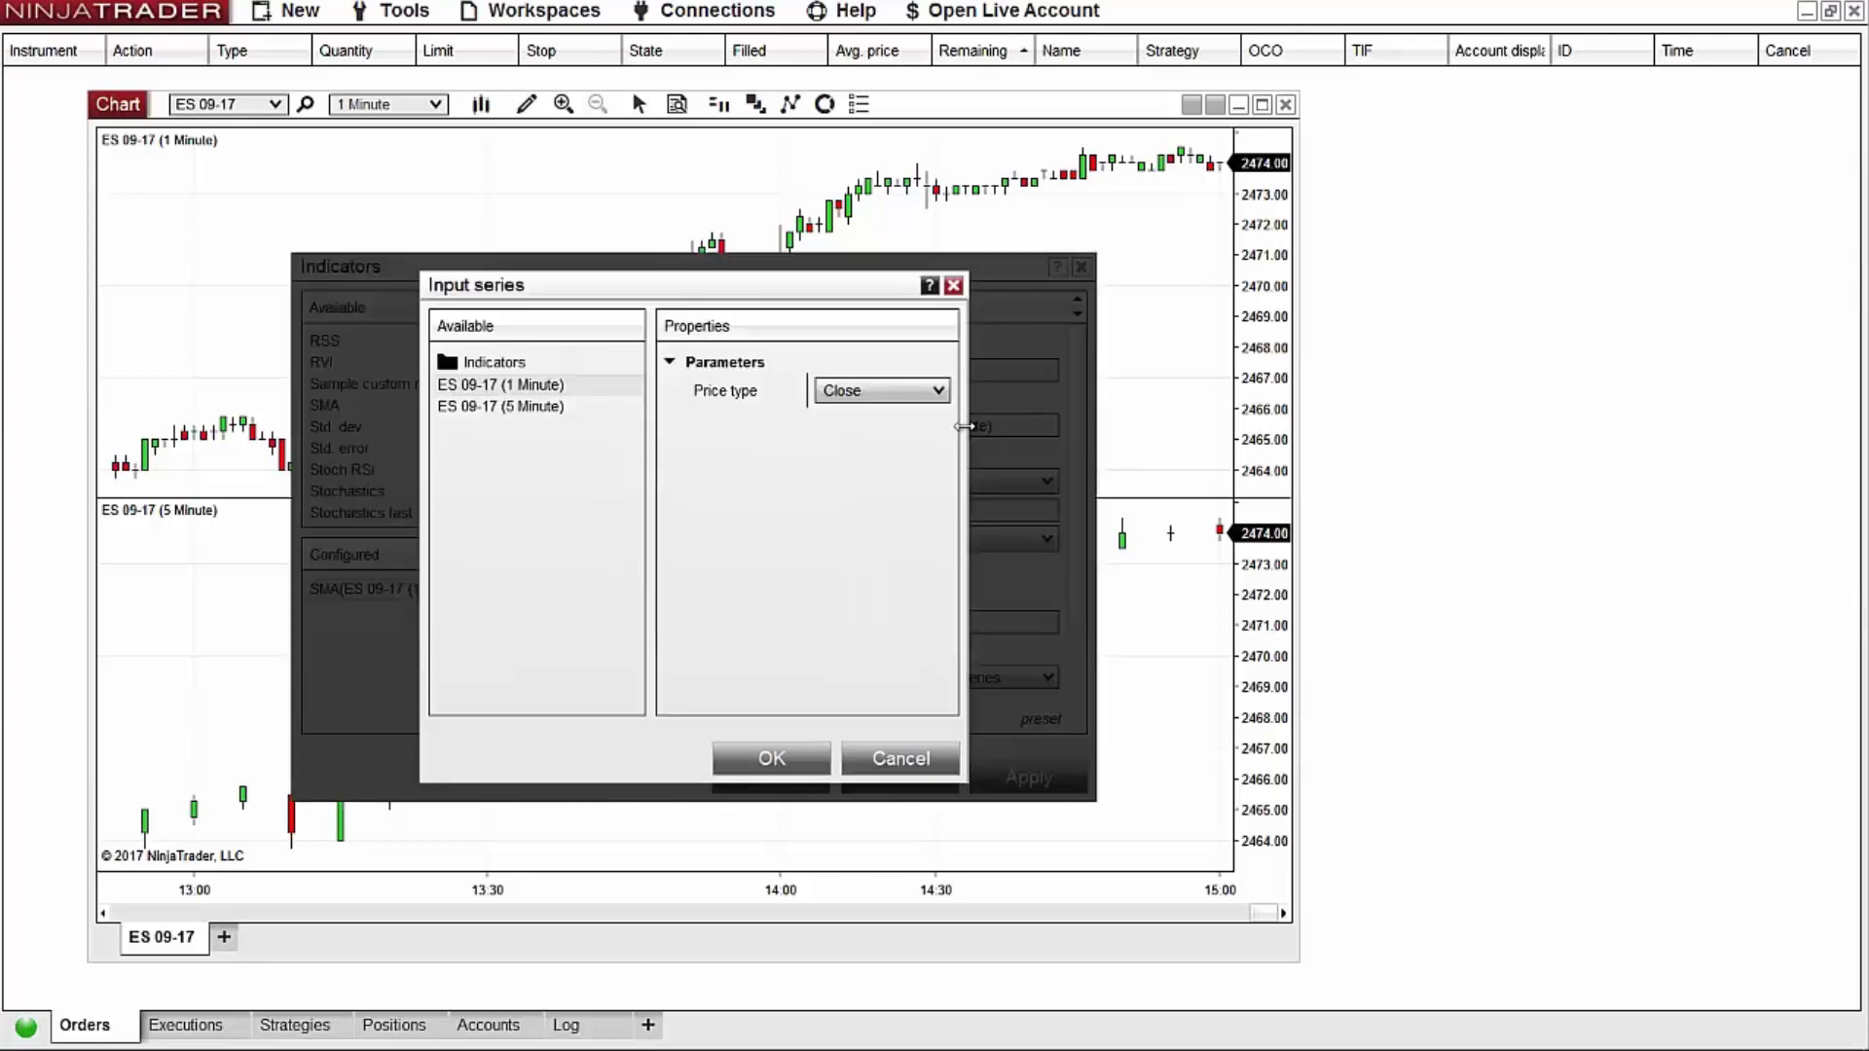
{"action": "left_click", "coordinate": [542, 408]}
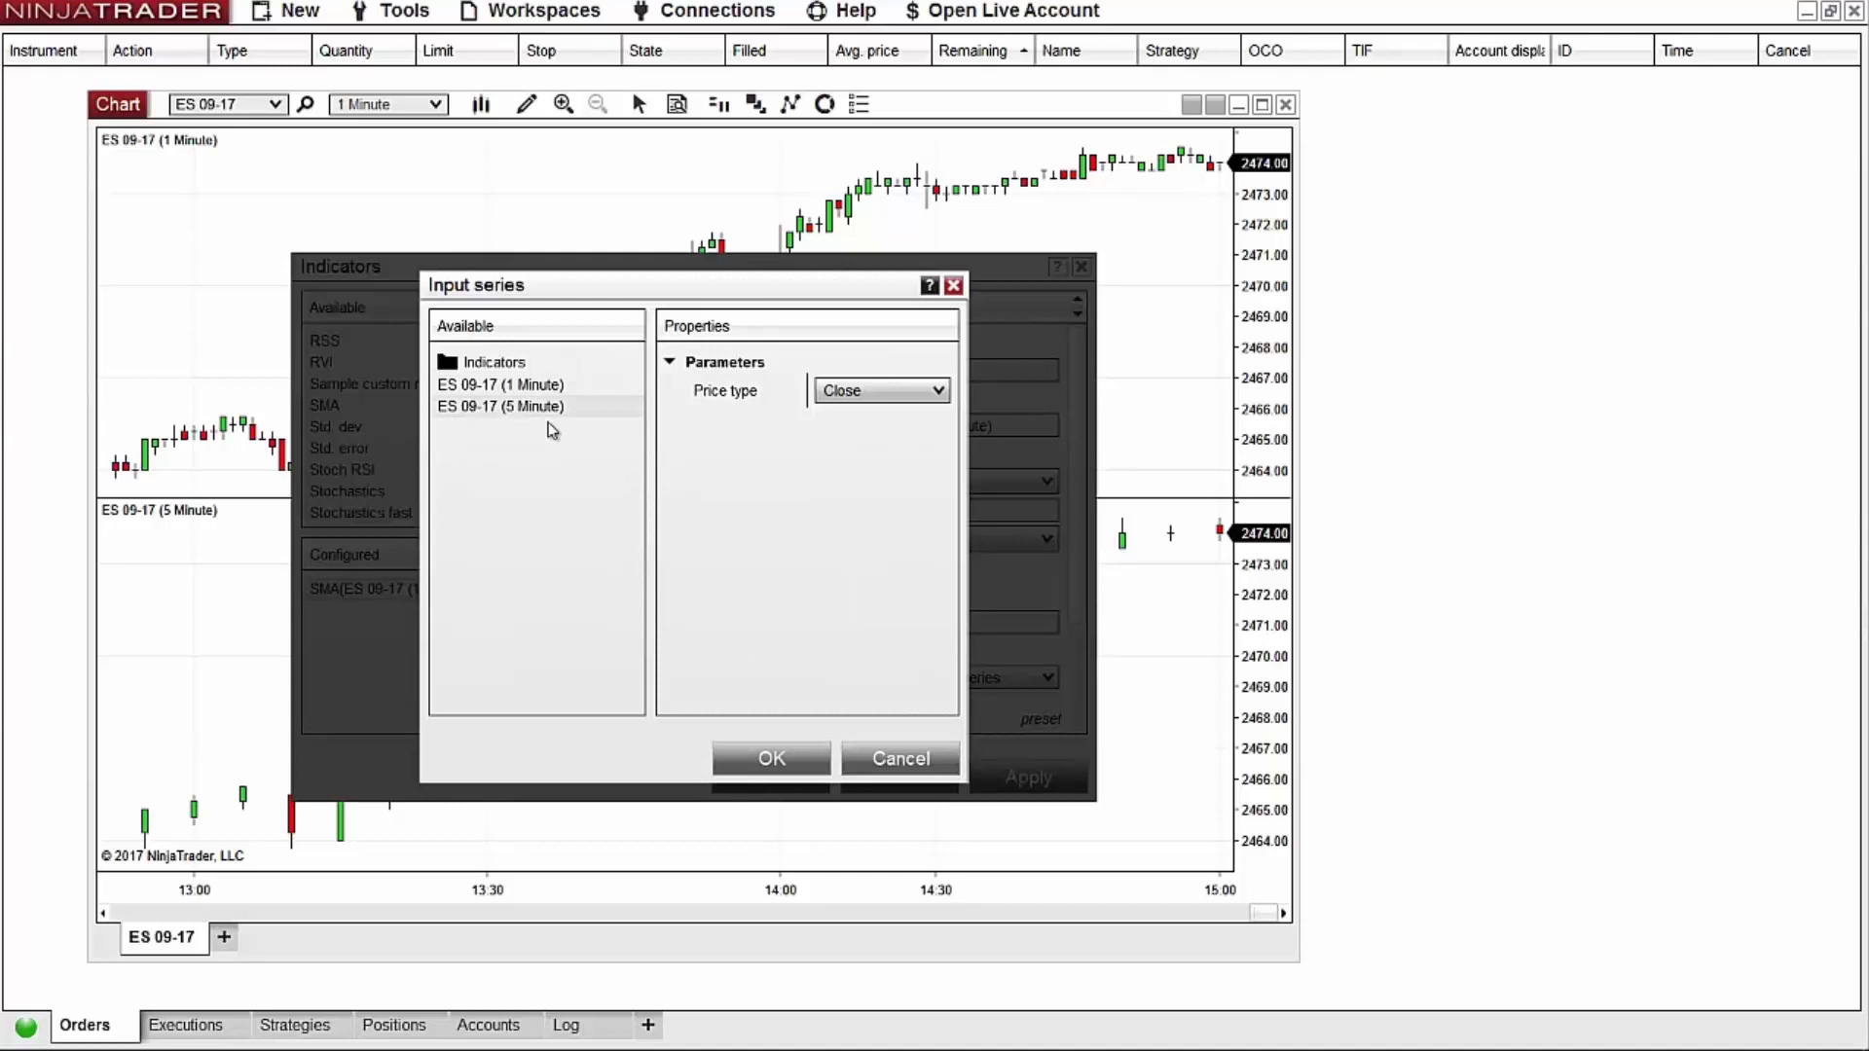
{"action": "left_click", "coordinate": [758, 756]}
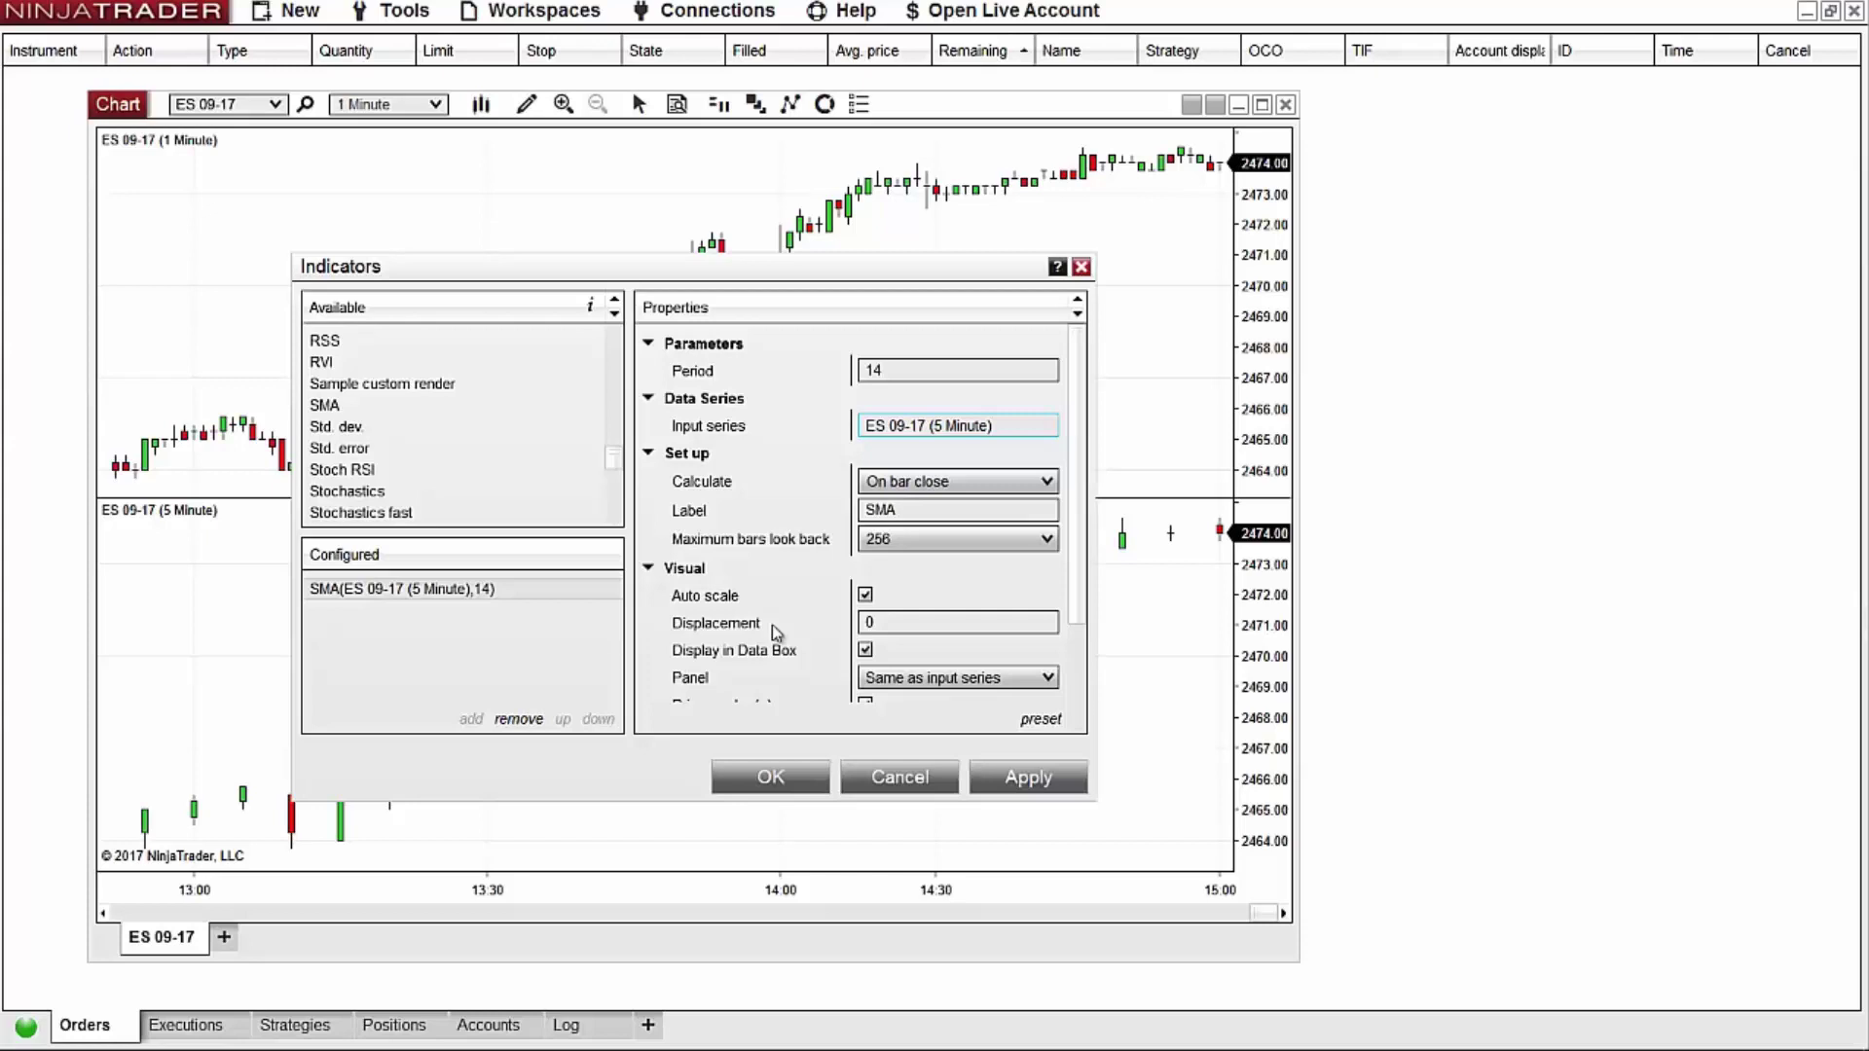
{"action": "scroll", "coordinate": [773, 625], "scroll_direction": "down", "scroll_amount": 1}
{"action": "left_click", "coordinate": [973, 619]}
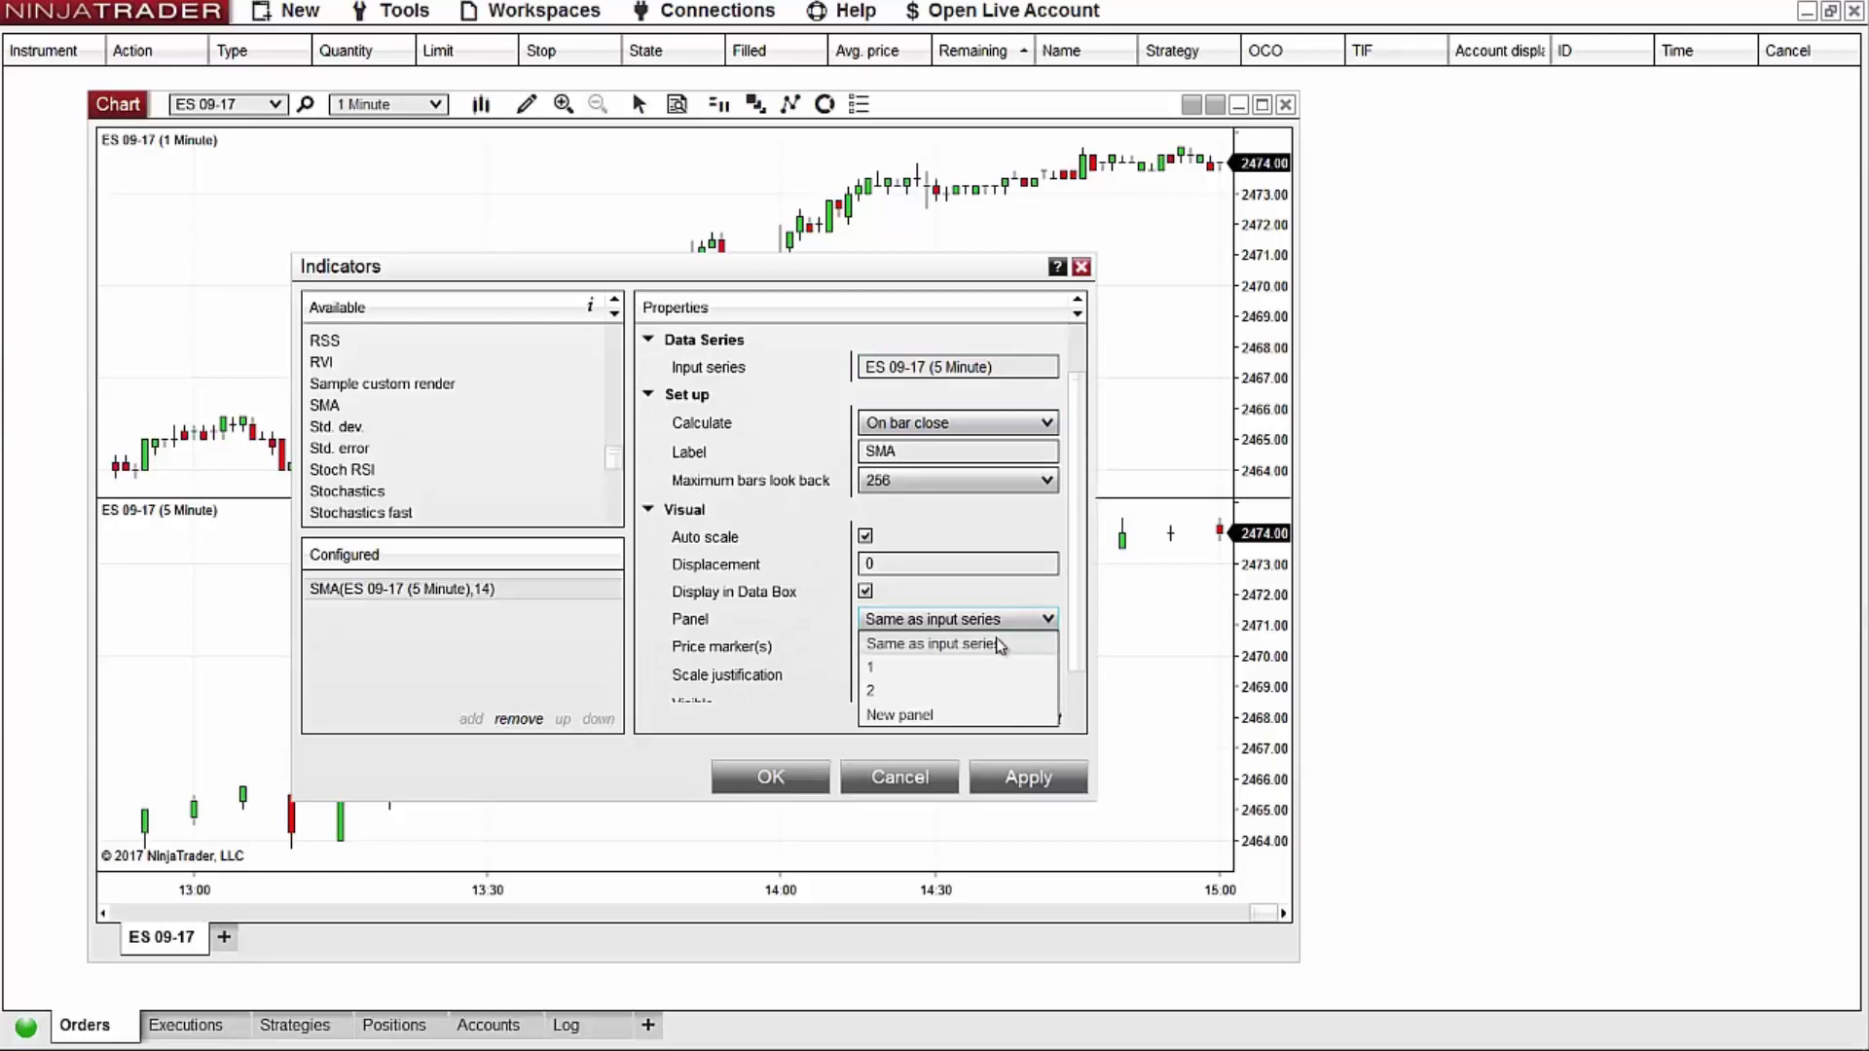
{"action": "left_click", "coordinate": [898, 670]}
{"action": "left_click", "coordinate": [770, 777]}
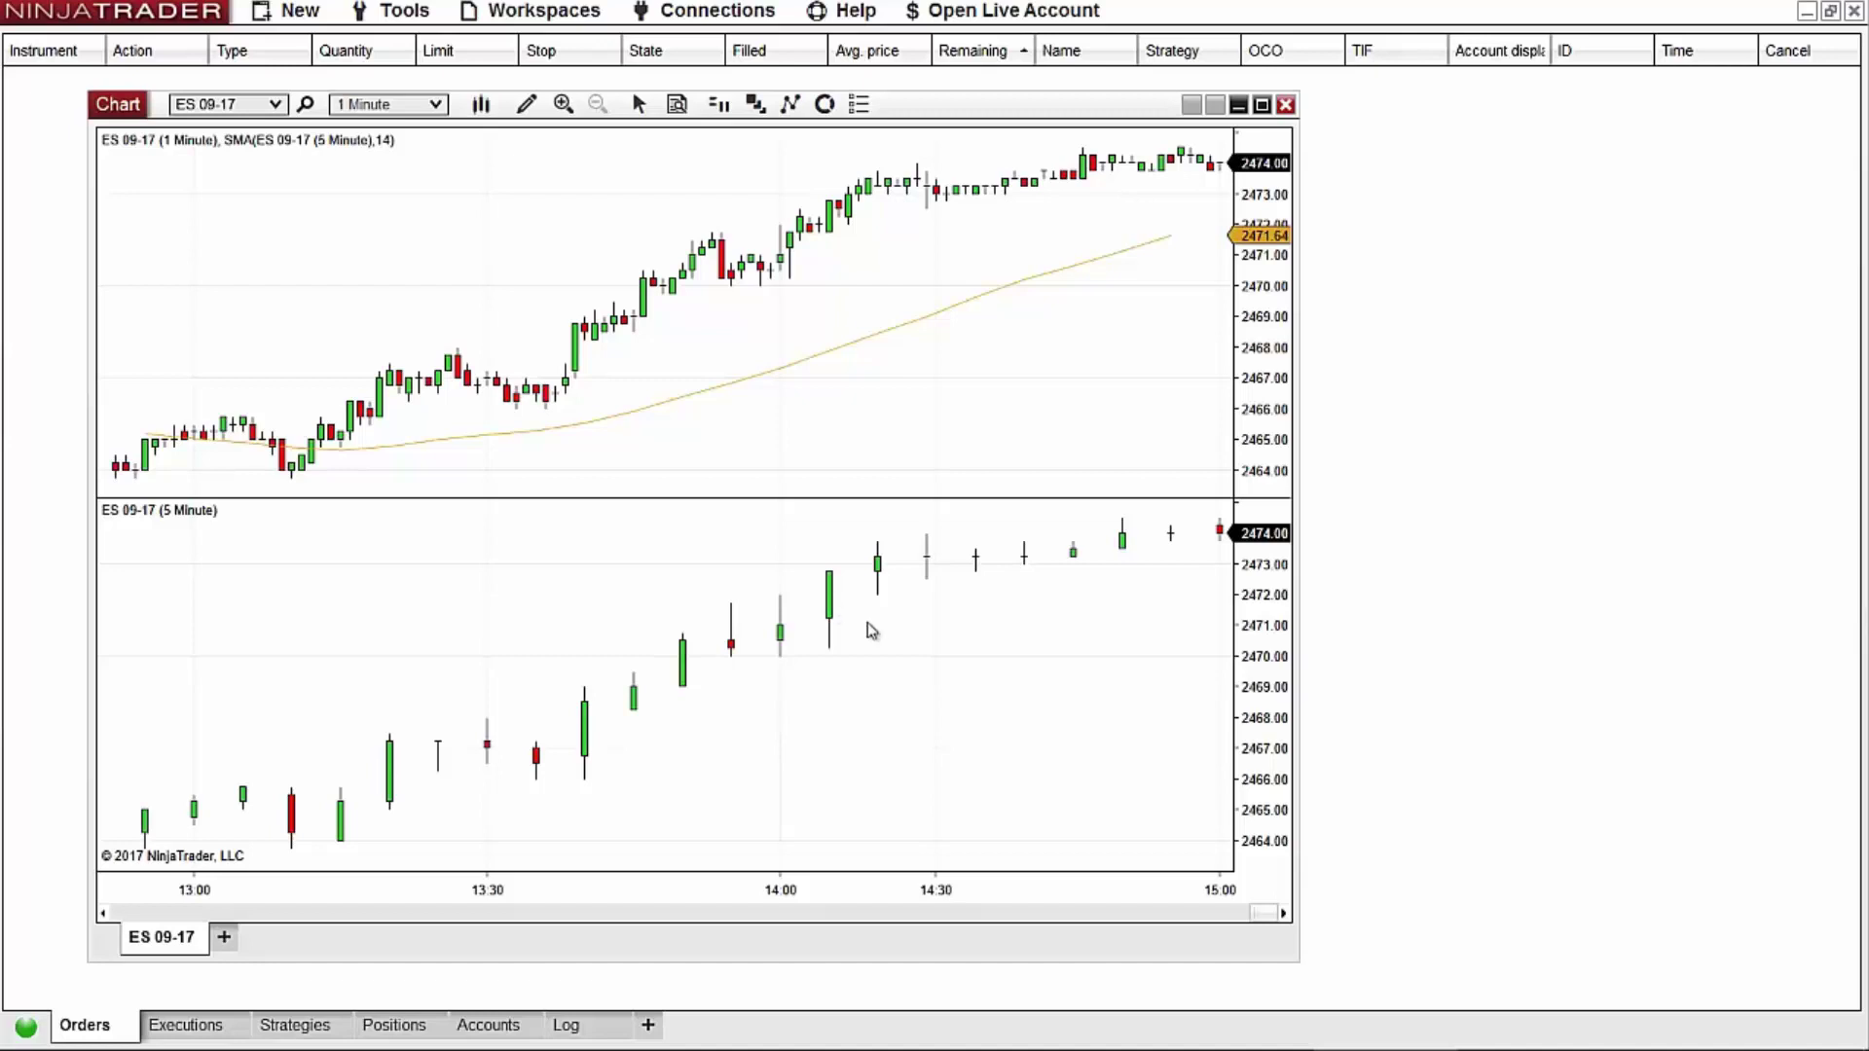
In Data Series, select ES 09-17 (5 Minute) and make its candle body outline Transparent.
{"action": "right_click", "coordinate": [920, 627]}
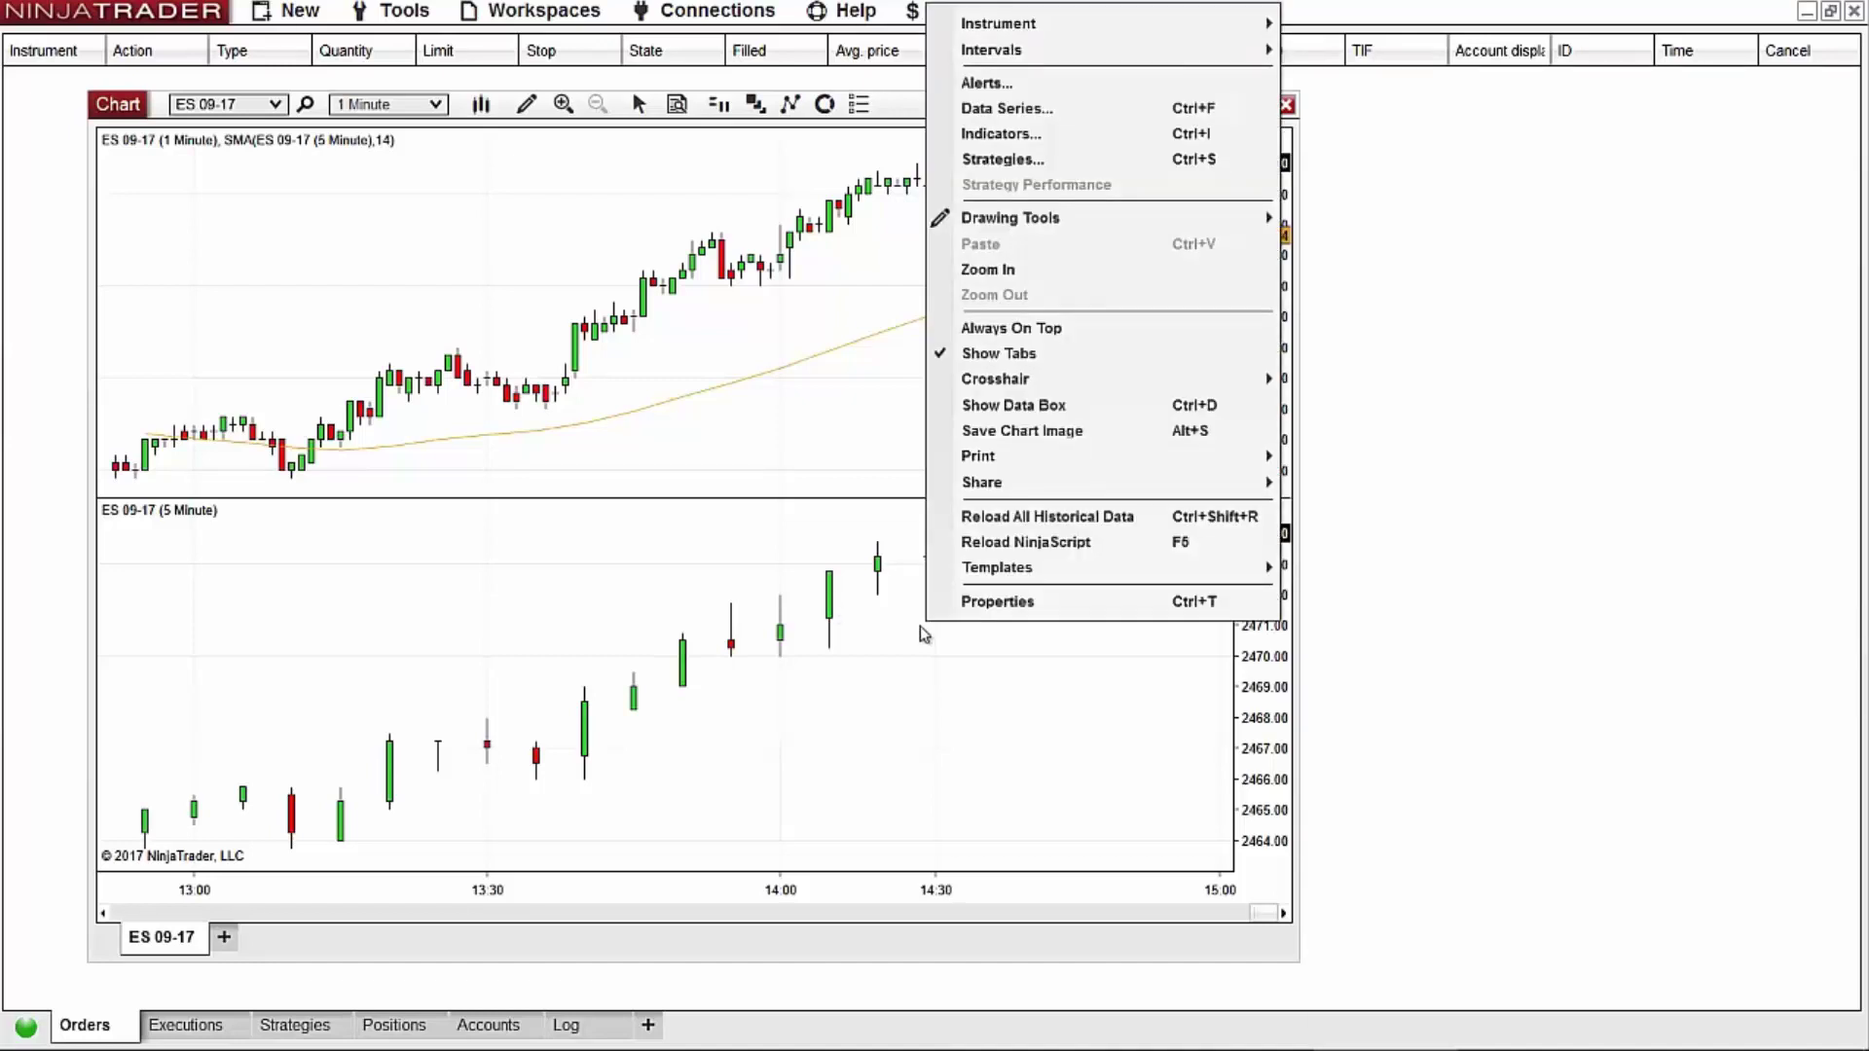
{"action": "left_click", "coordinate": [1037, 109]}
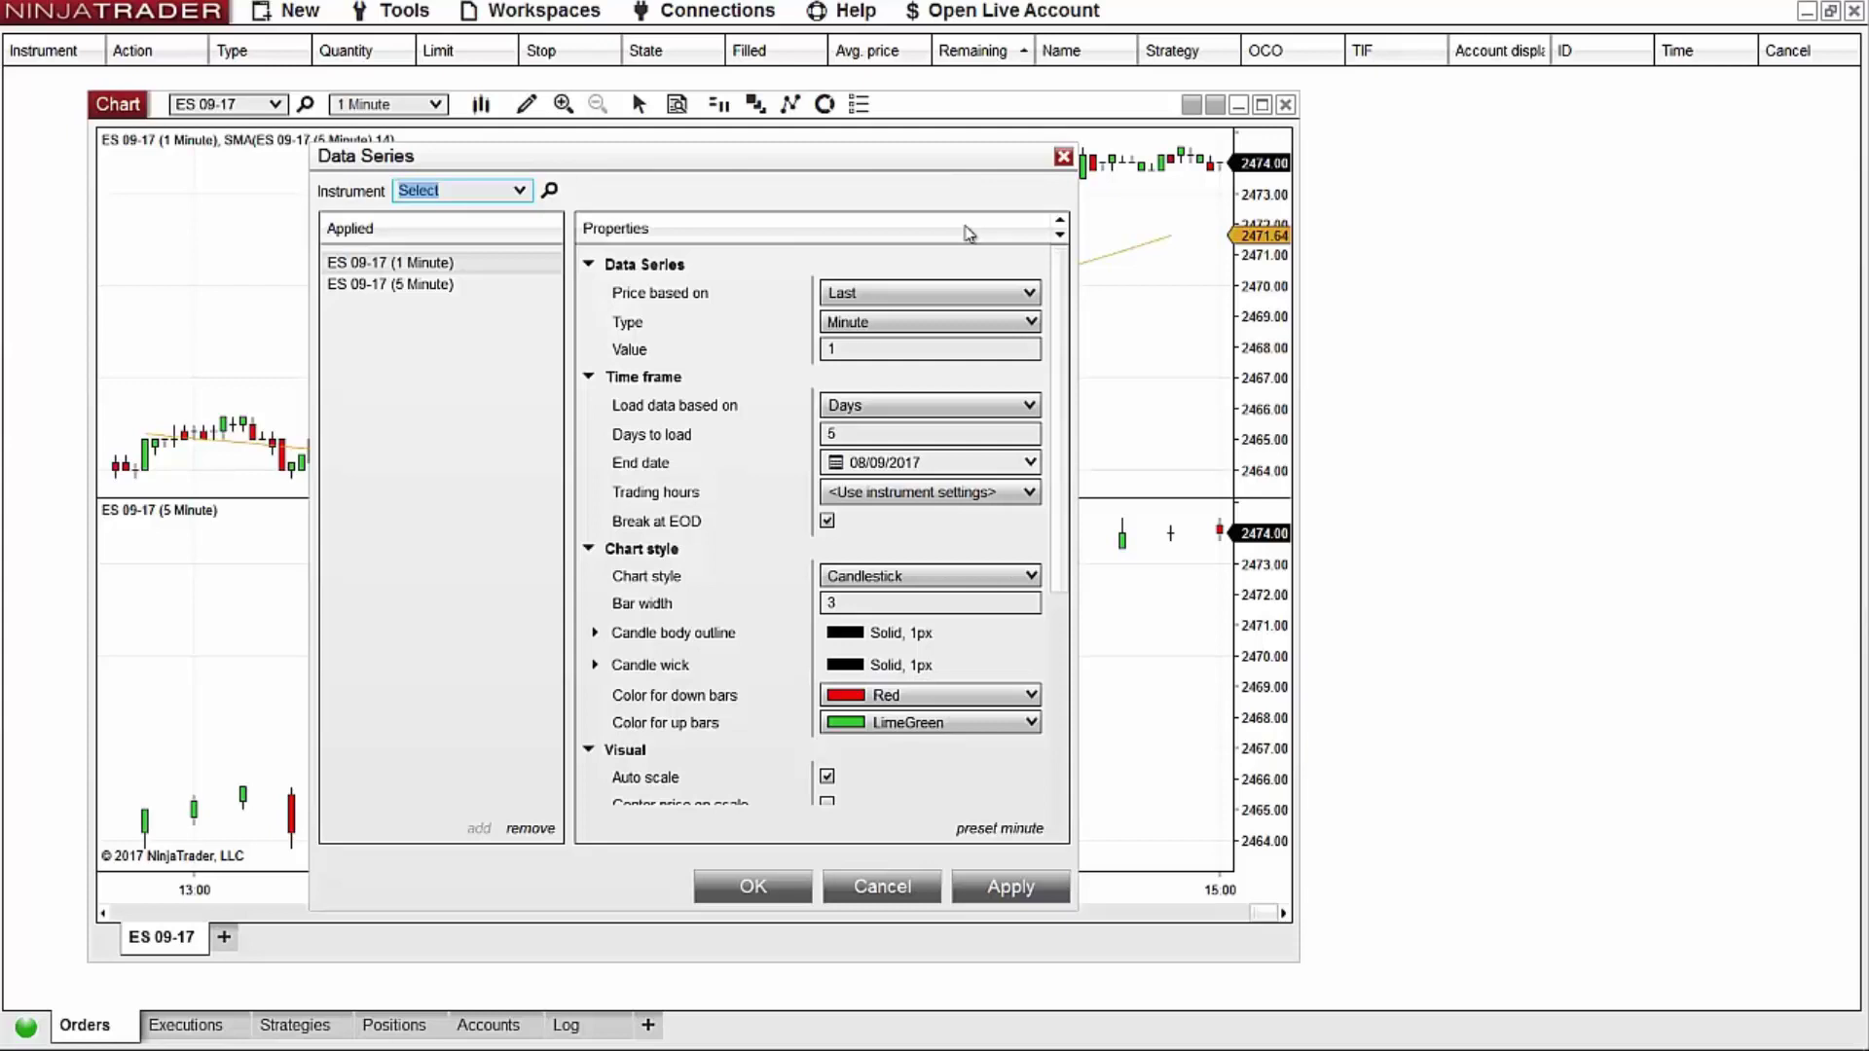
{"action": "left_click", "coordinate": [413, 285]}
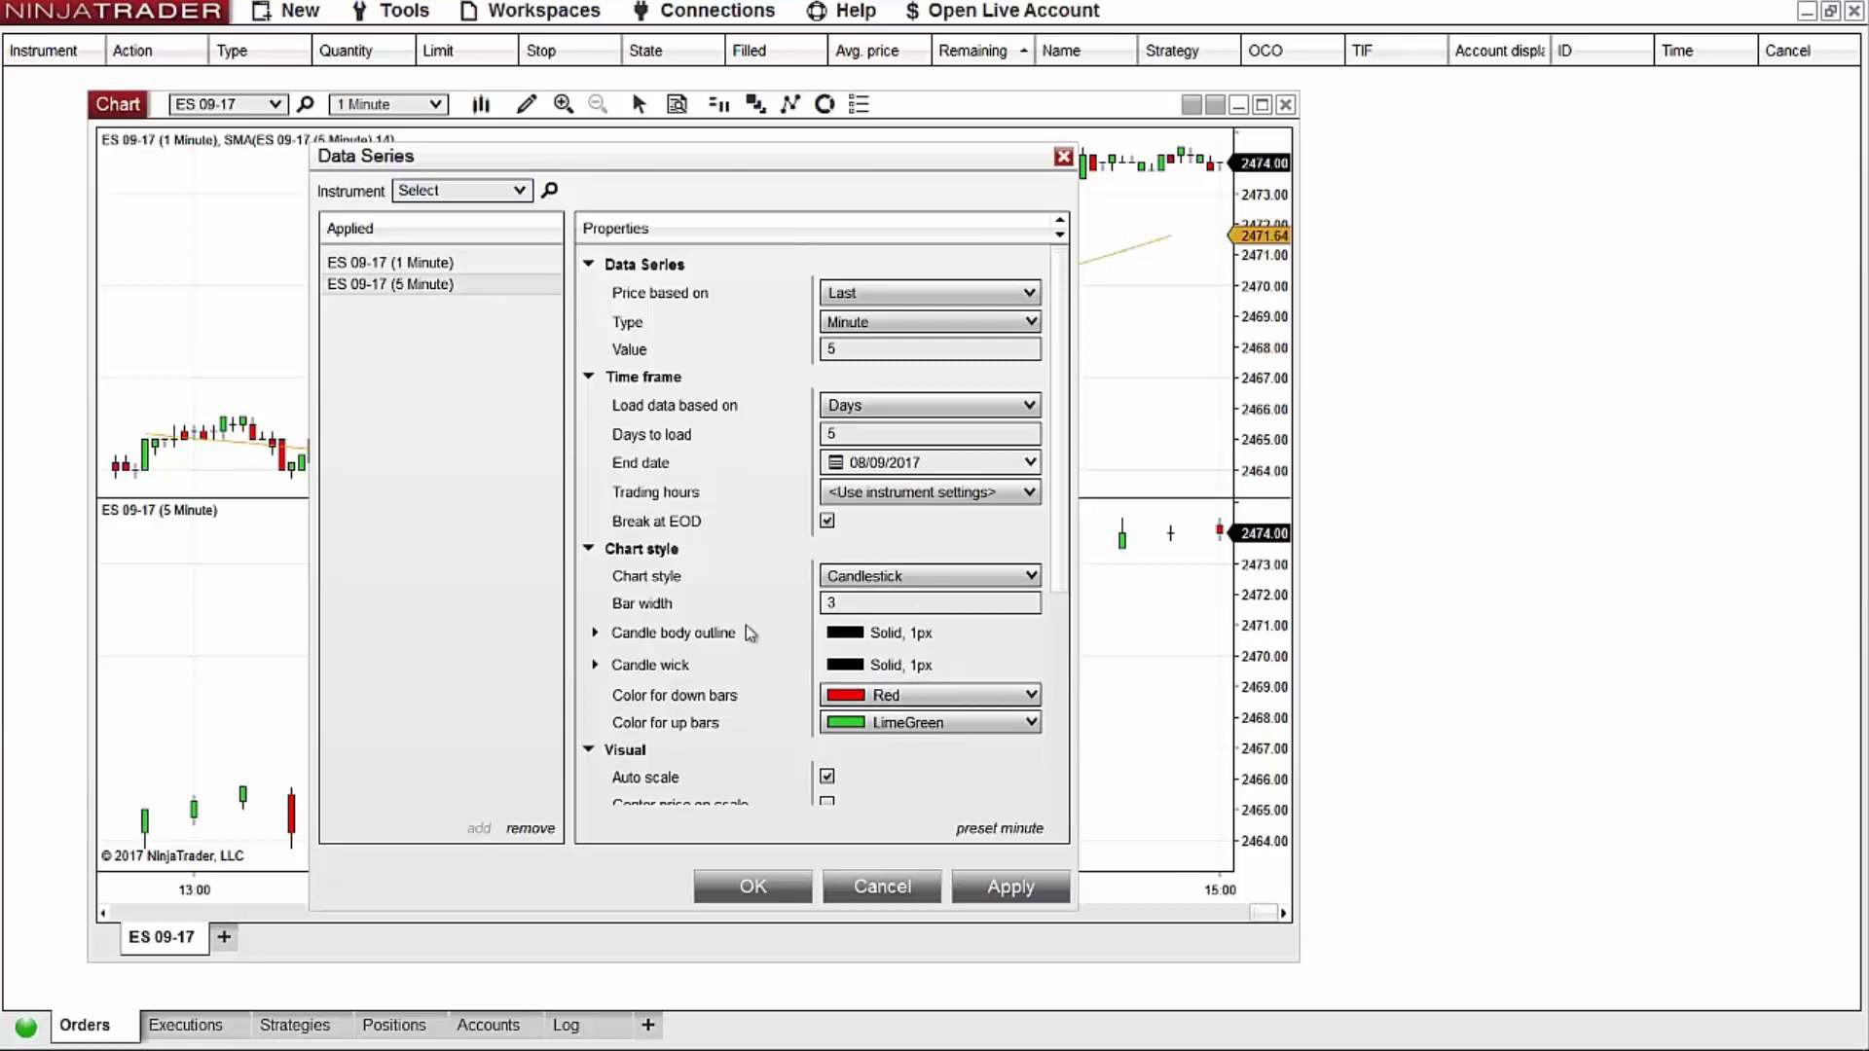
{"action": "left_click", "coordinate": [595, 632]}
{"action": "left_click", "coordinate": [929, 663]}
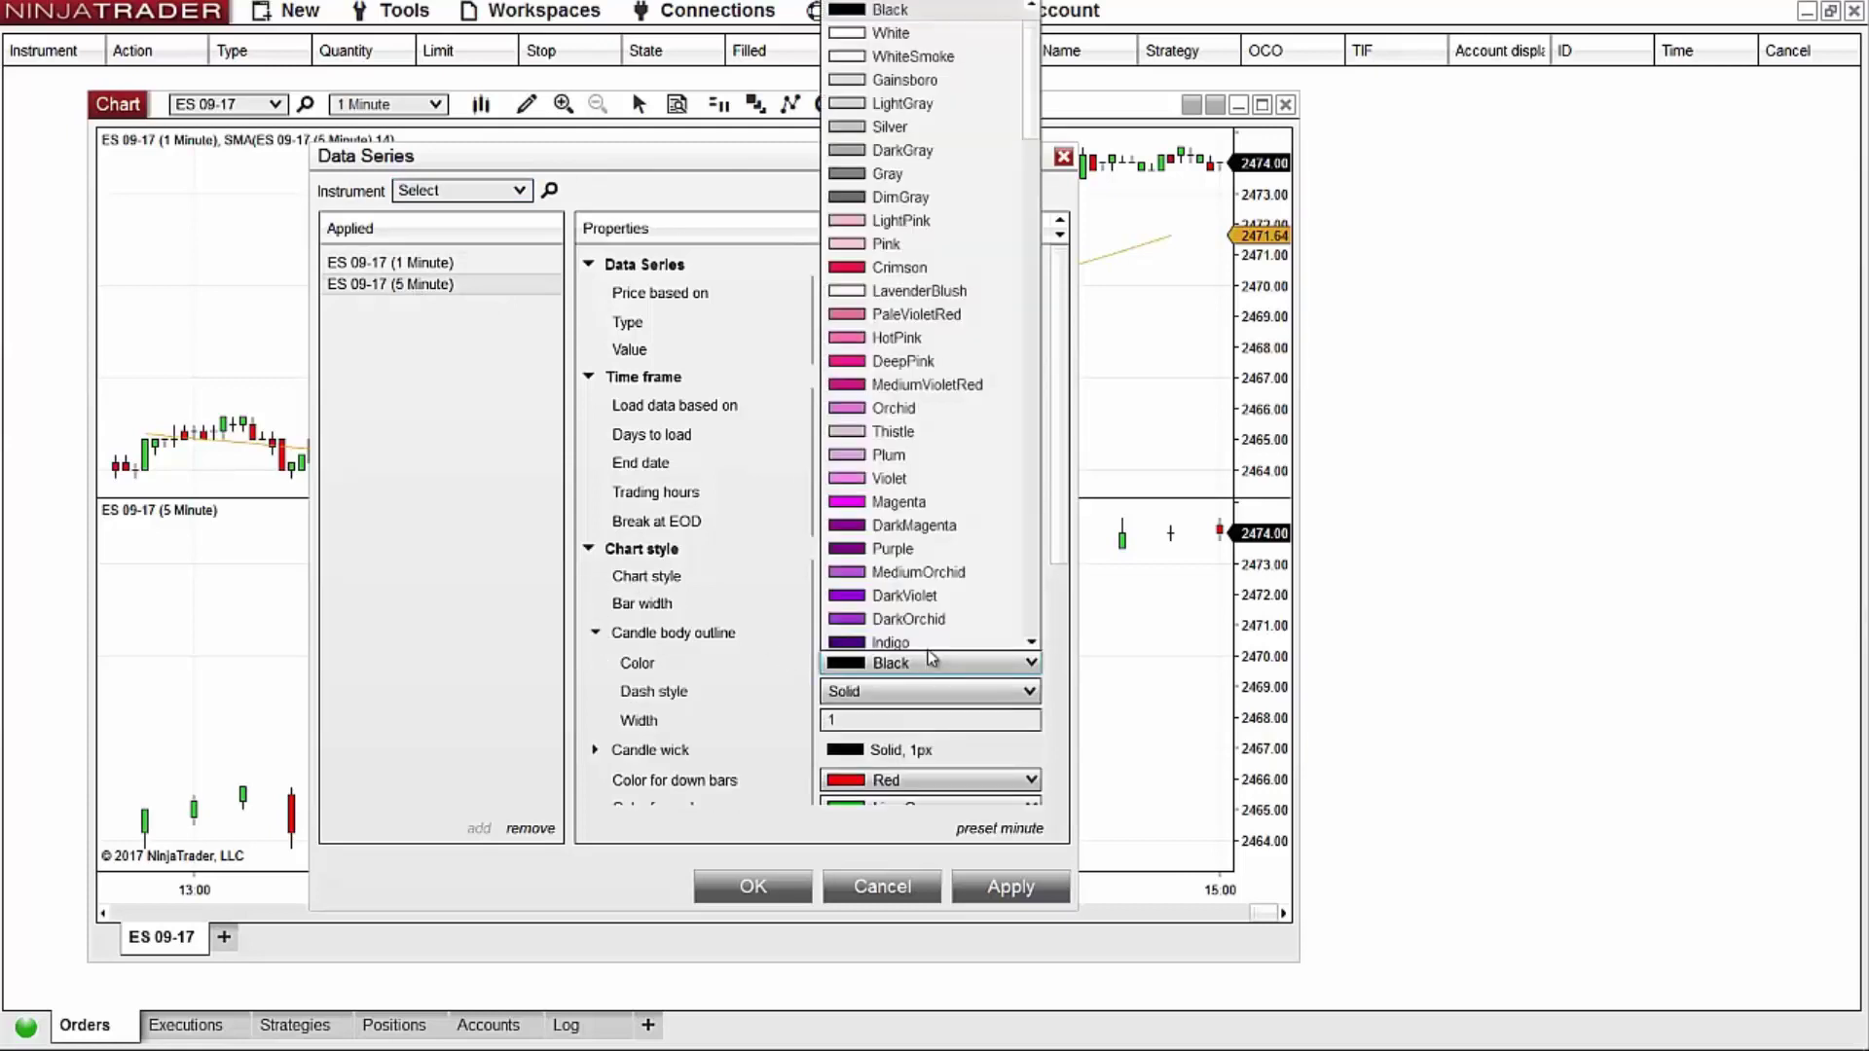
{"action": "left_click", "coordinate": [908, 33]}
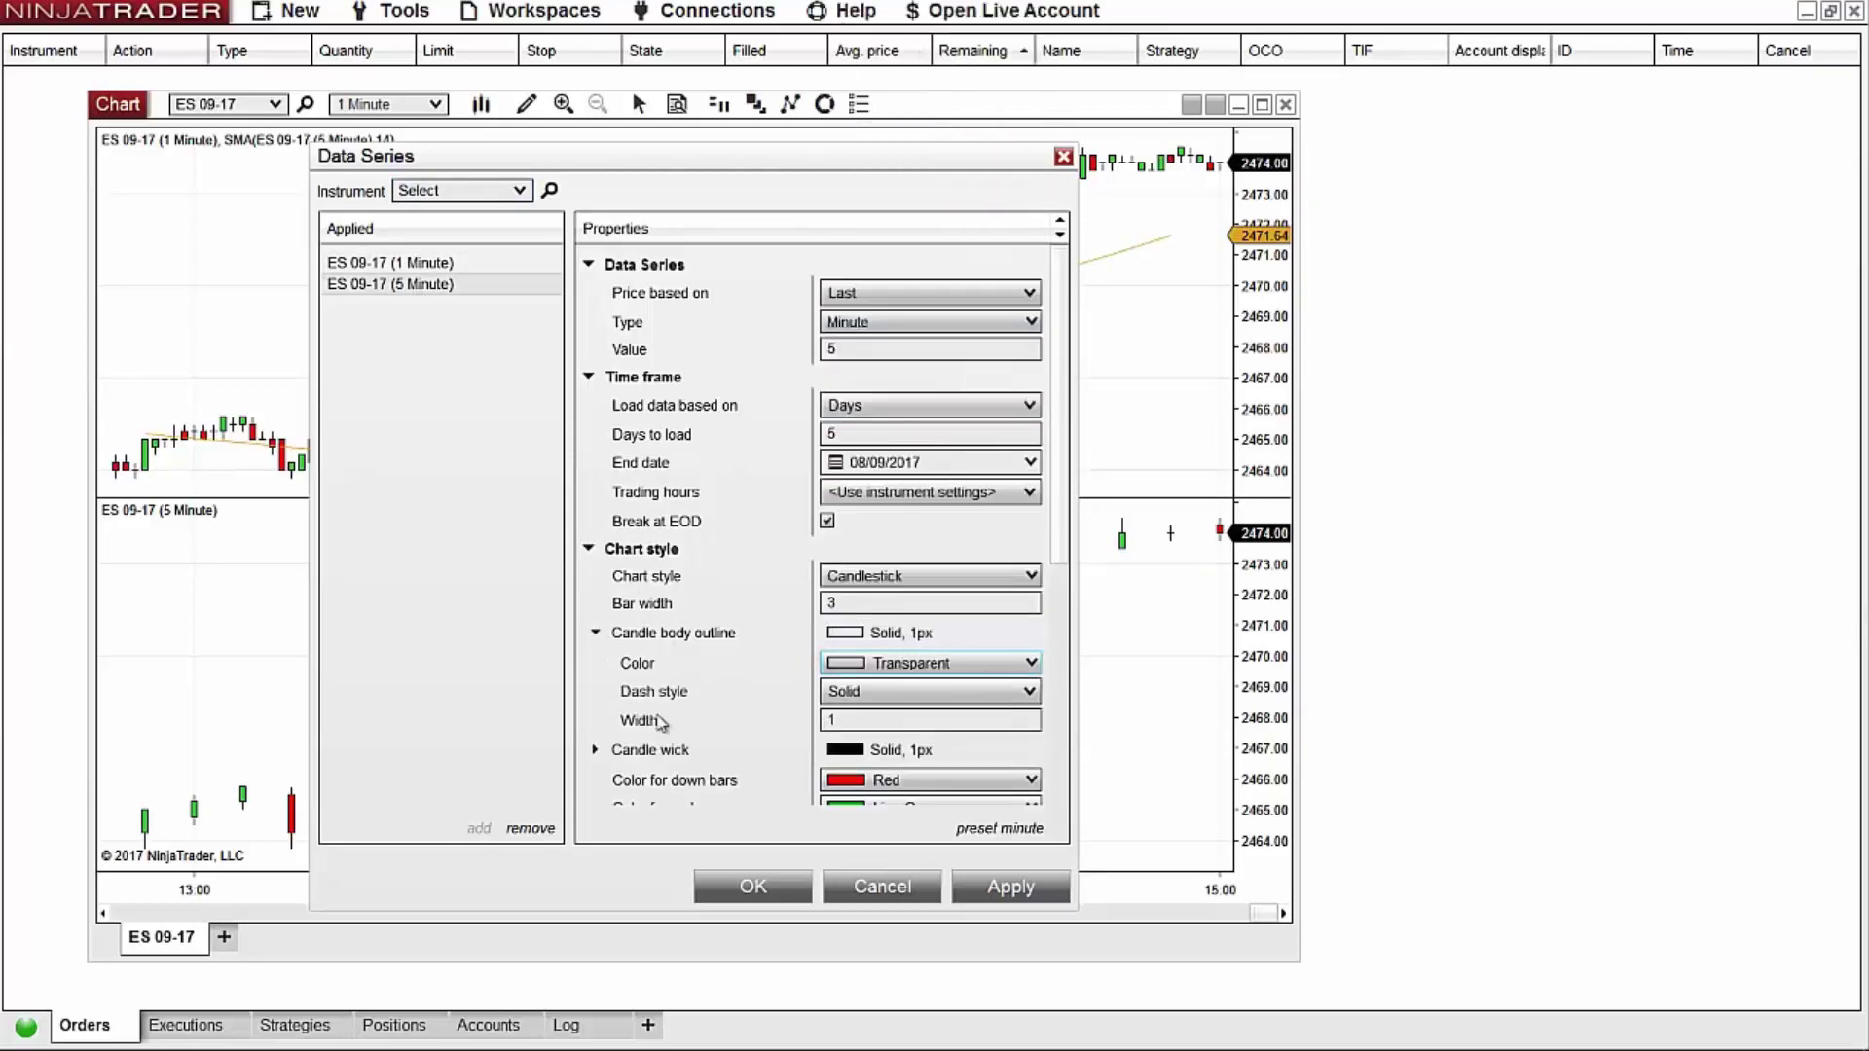
Set the 5-minute series' candle wick colour to Transparent.
{"action": "scroll", "coordinate": [657, 730], "scroll_direction": "down", "scroll_amount": 1}
{"action": "left_click", "coordinate": [595, 691]}
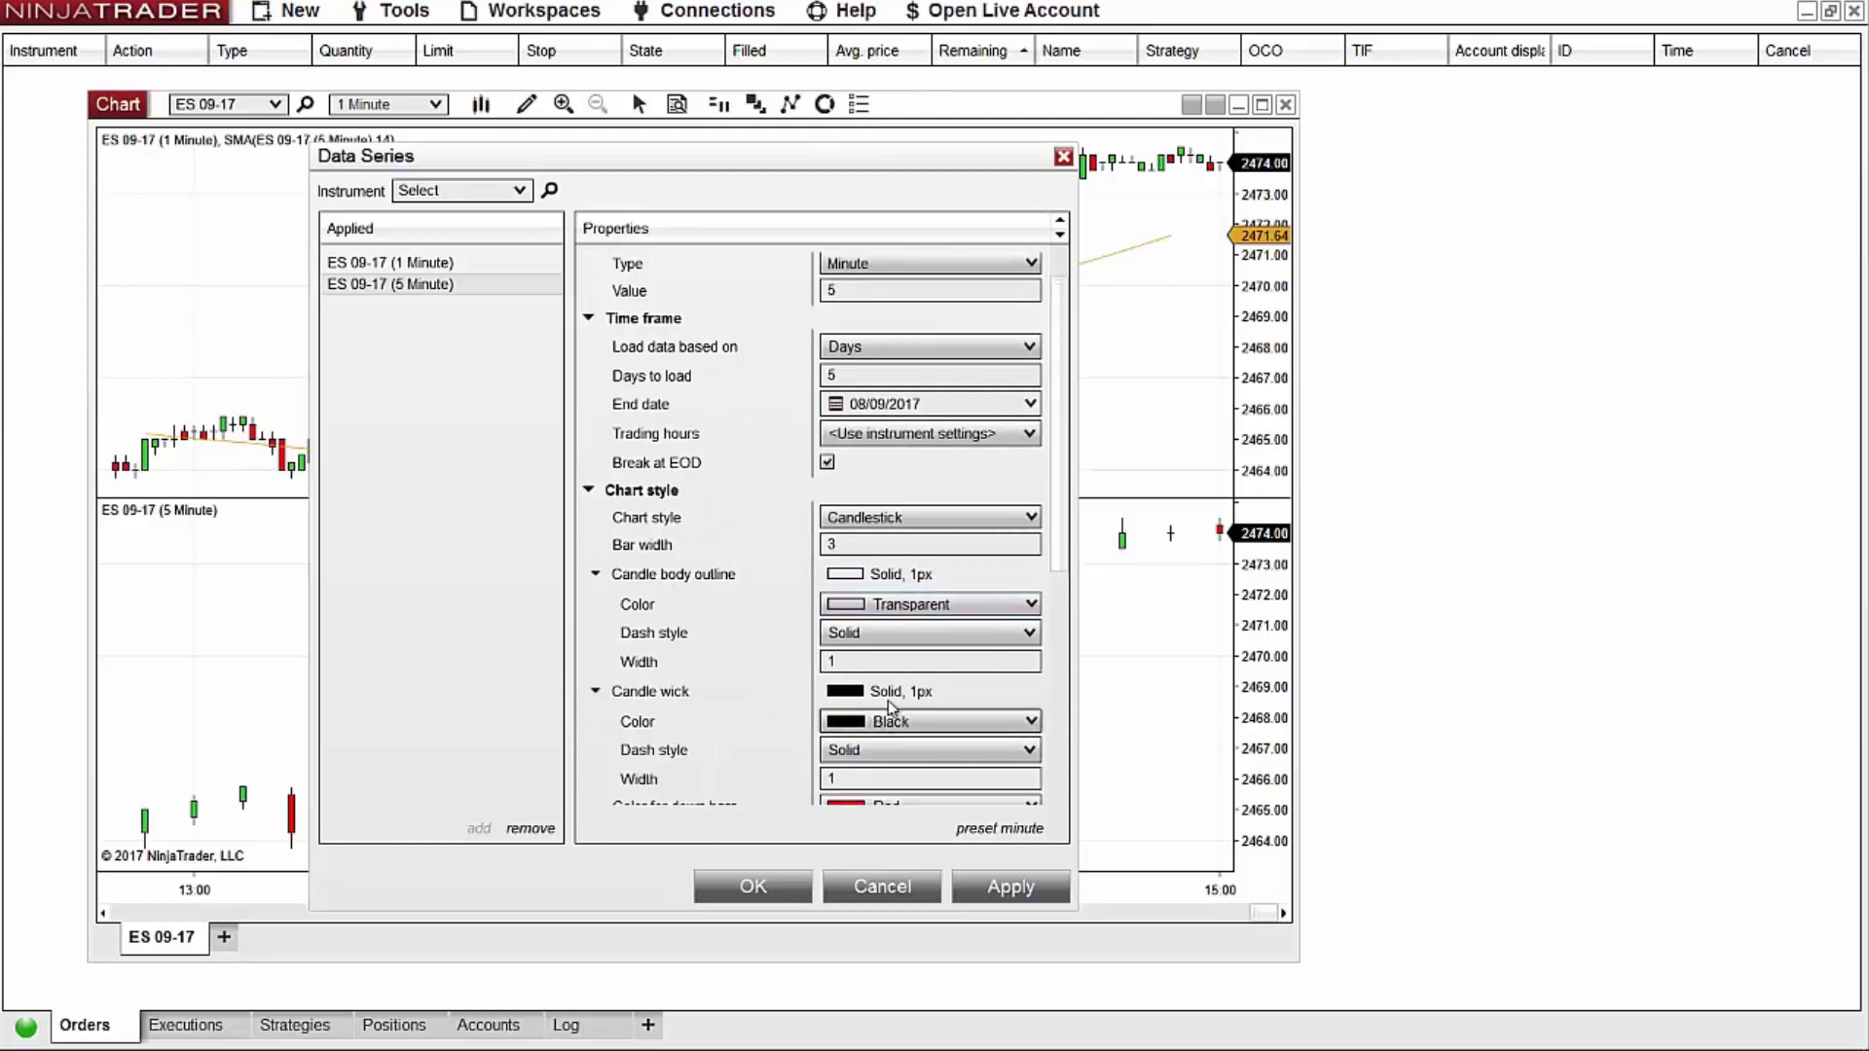
{"action": "left_click", "coordinate": [929, 721]}
{"action": "scroll", "coordinate": [905, 43], "scroll_direction": "up", "scroll_amount": 2}
{"action": "left_click", "coordinate": [905, 35]}
Set the 5-minute series' down bar and up bar colours to Transparent.
{"action": "scroll", "coordinate": [662, 689], "scroll_direction": "down", "scroll_amount": 3}
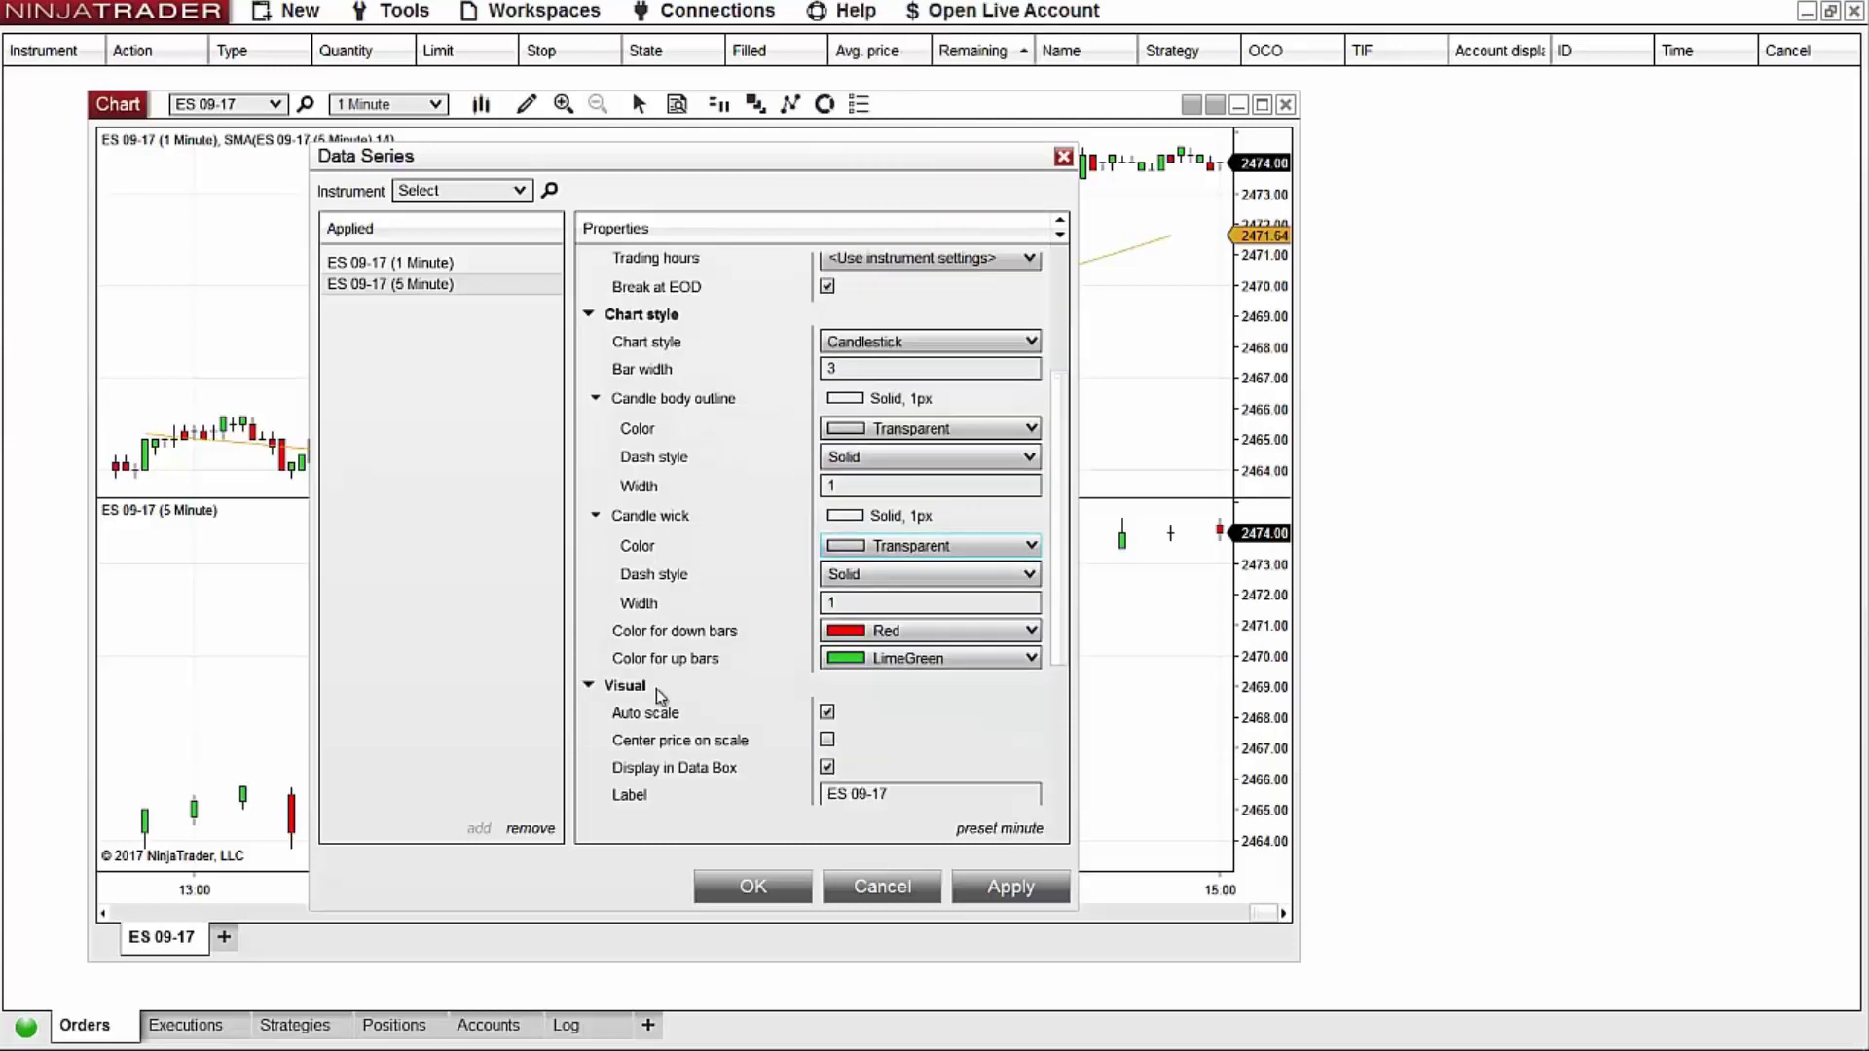
{"action": "left_click", "coordinate": [903, 631]}
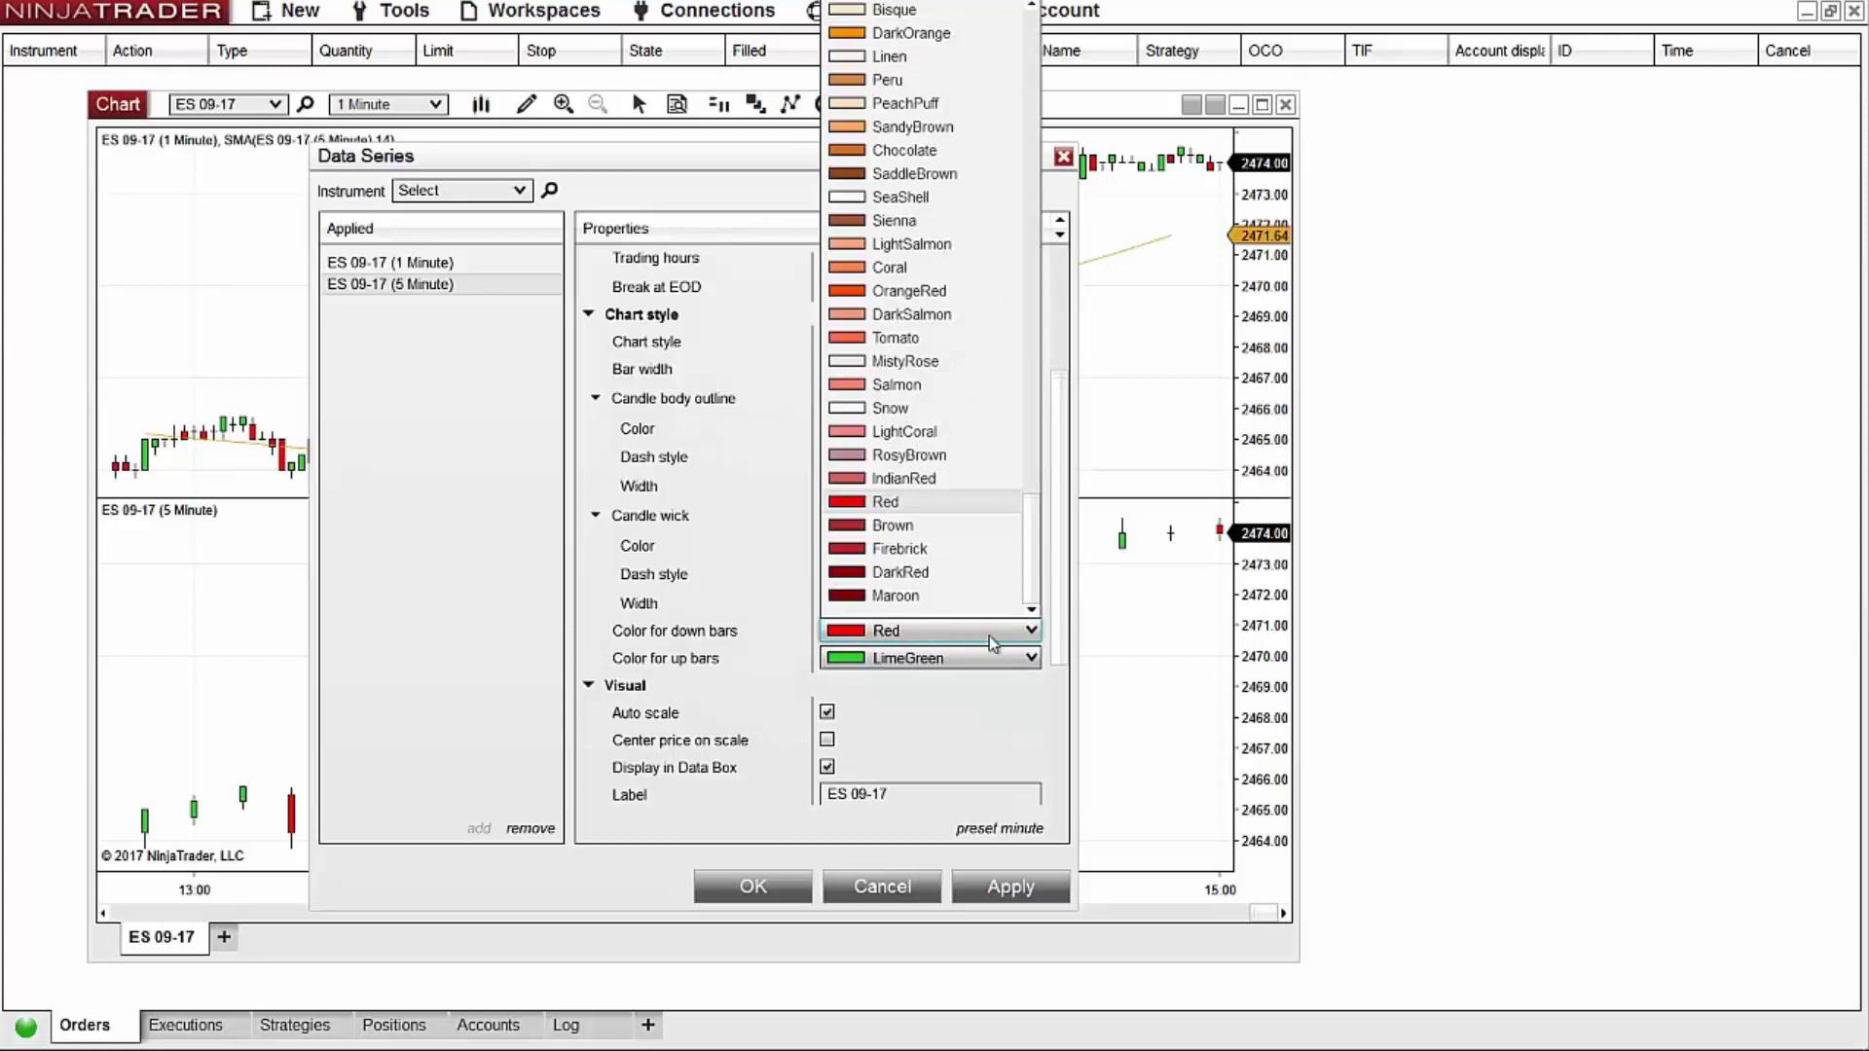
{"action": "scroll", "coordinate": [905, 428], "scroll_direction": "up", "scroll_amount": 5}
{"action": "scroll", "coordinate": [905, 428], "scroll_direction": "up", "scroll_amount": 10}
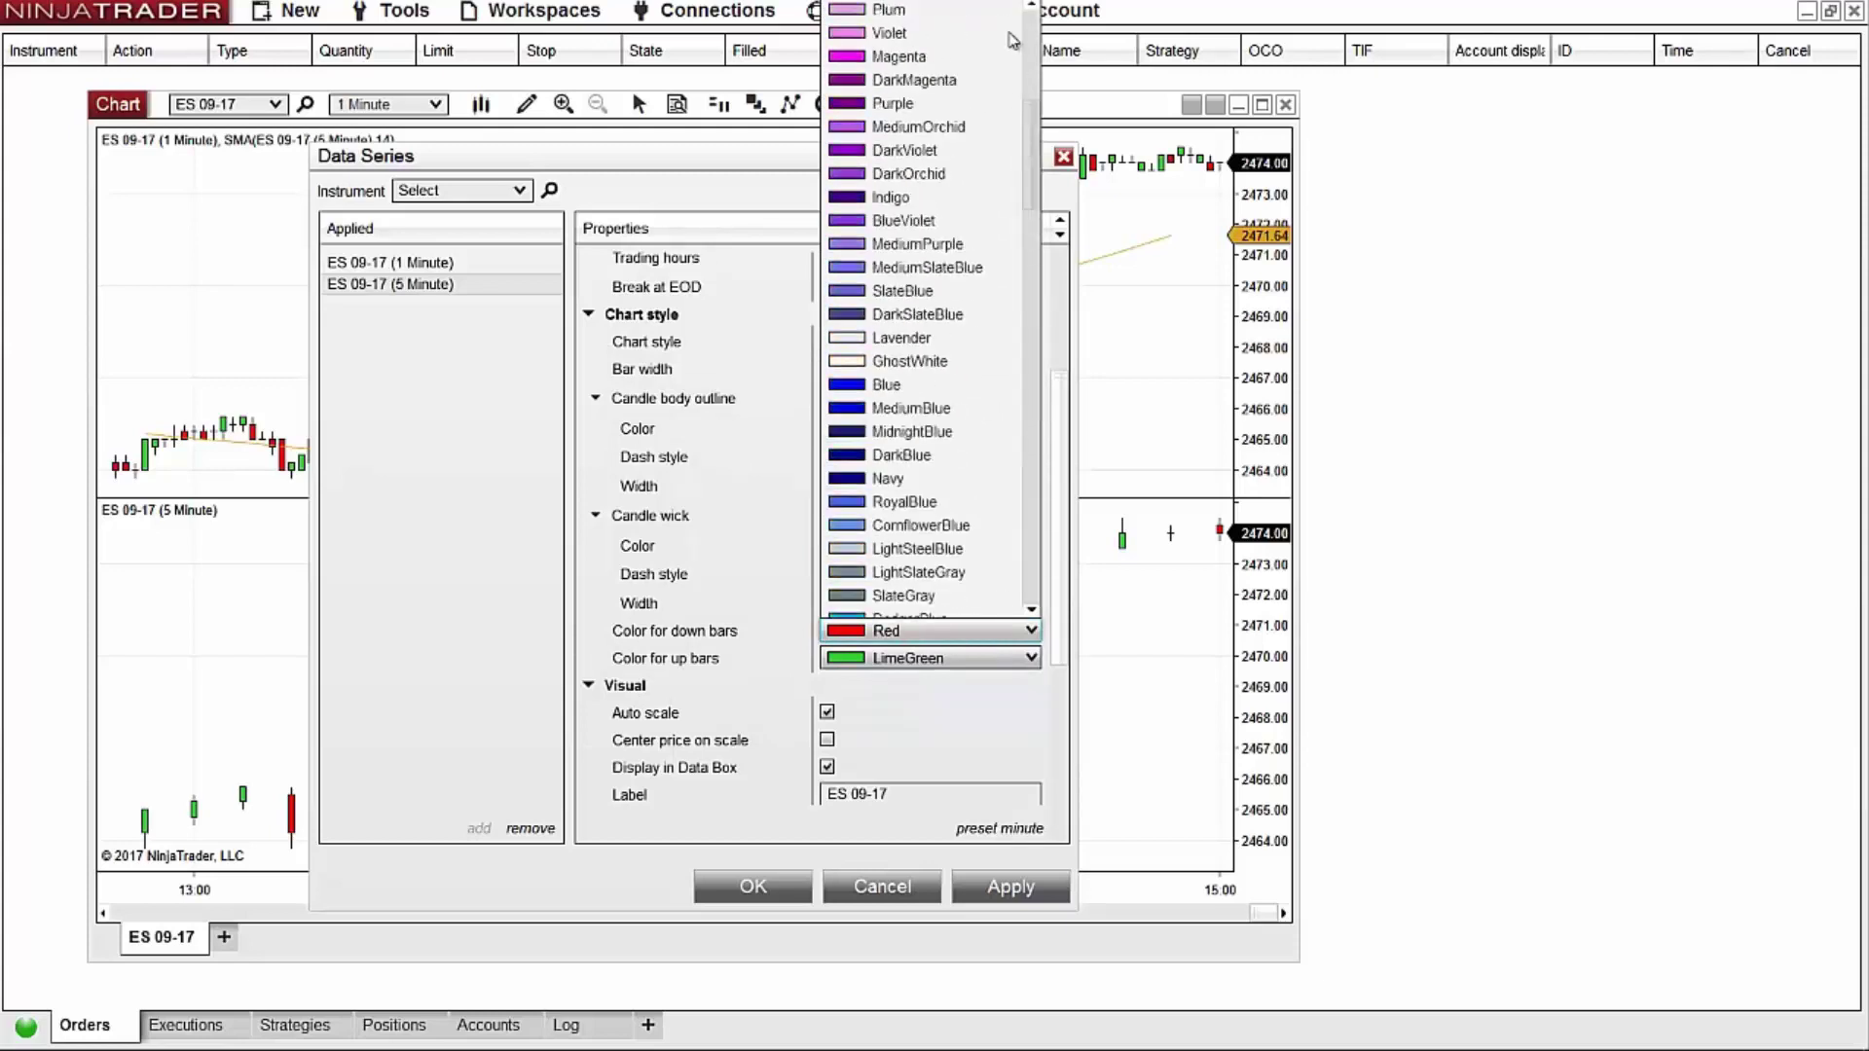
{"action": "key", "text": "Escape"}
{"action": "scroll", "coordinate": [750, 569], "scroll_direction": "down", "scroll_amount": 1}
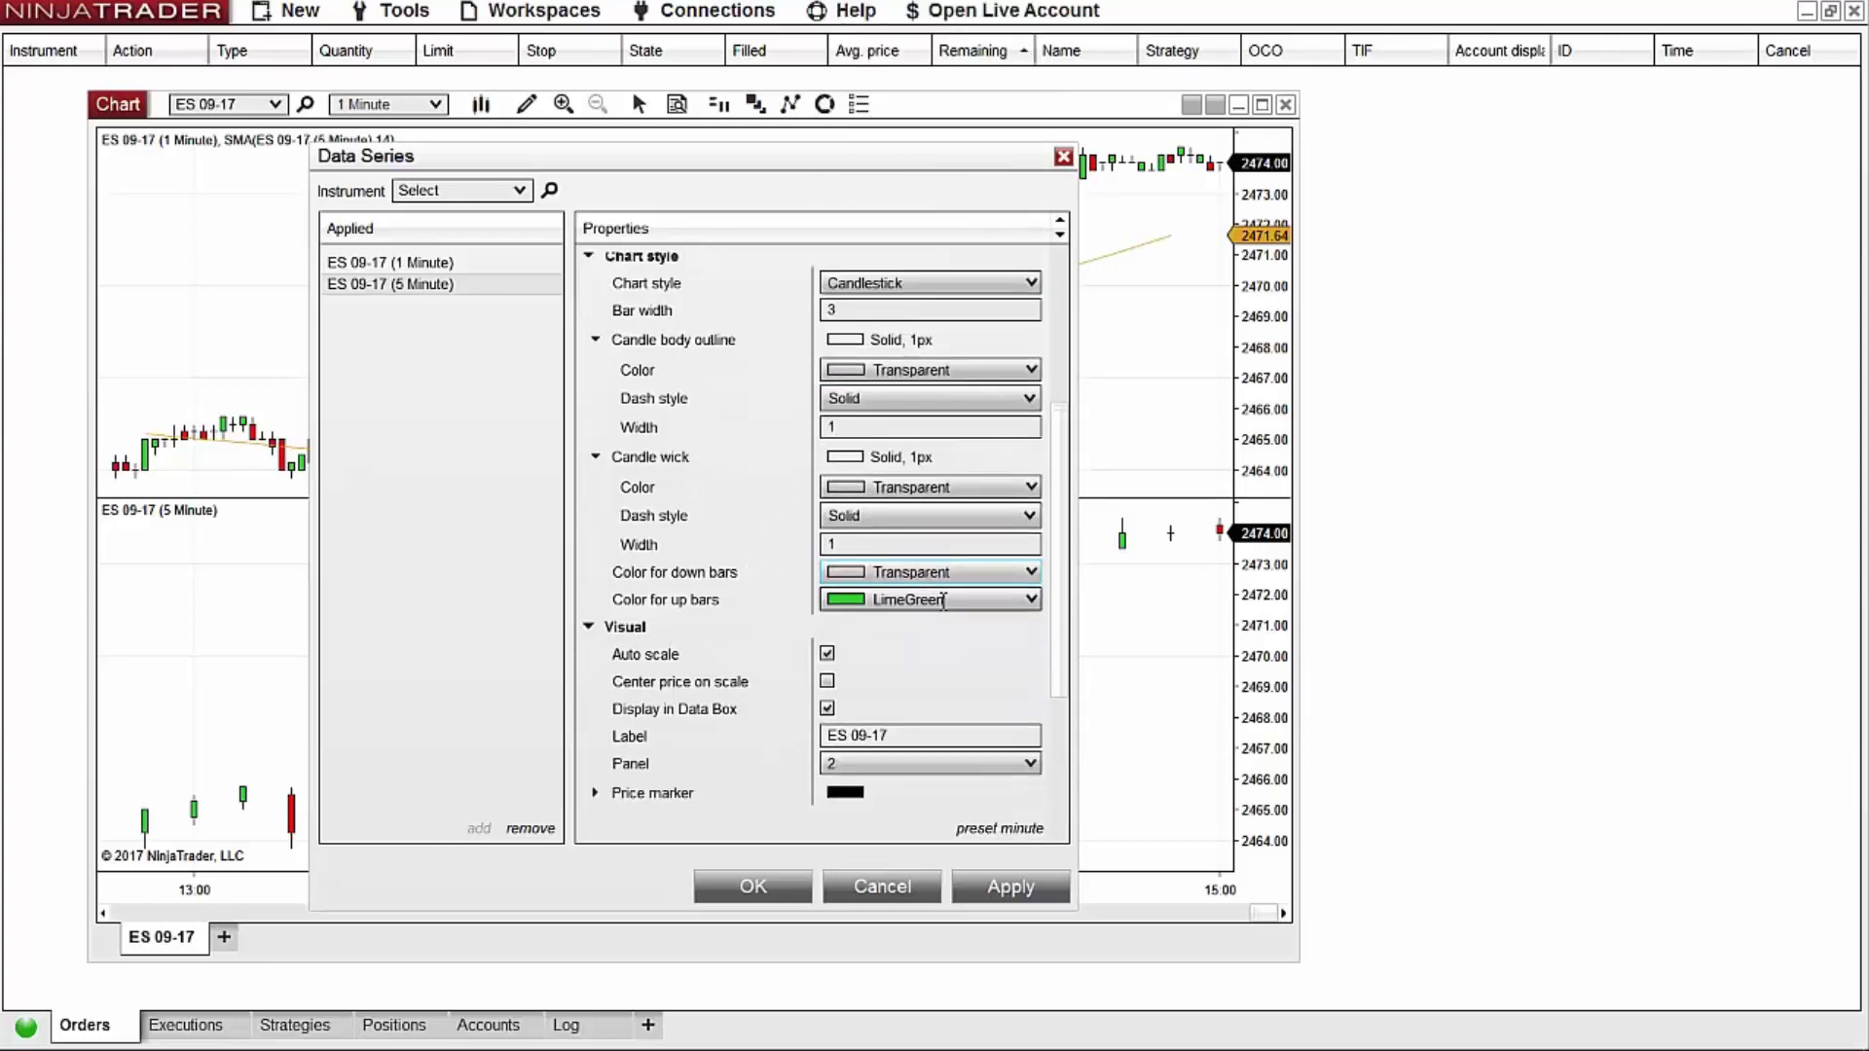
{"action": "left_click", "coordinate": [1024, 601]}
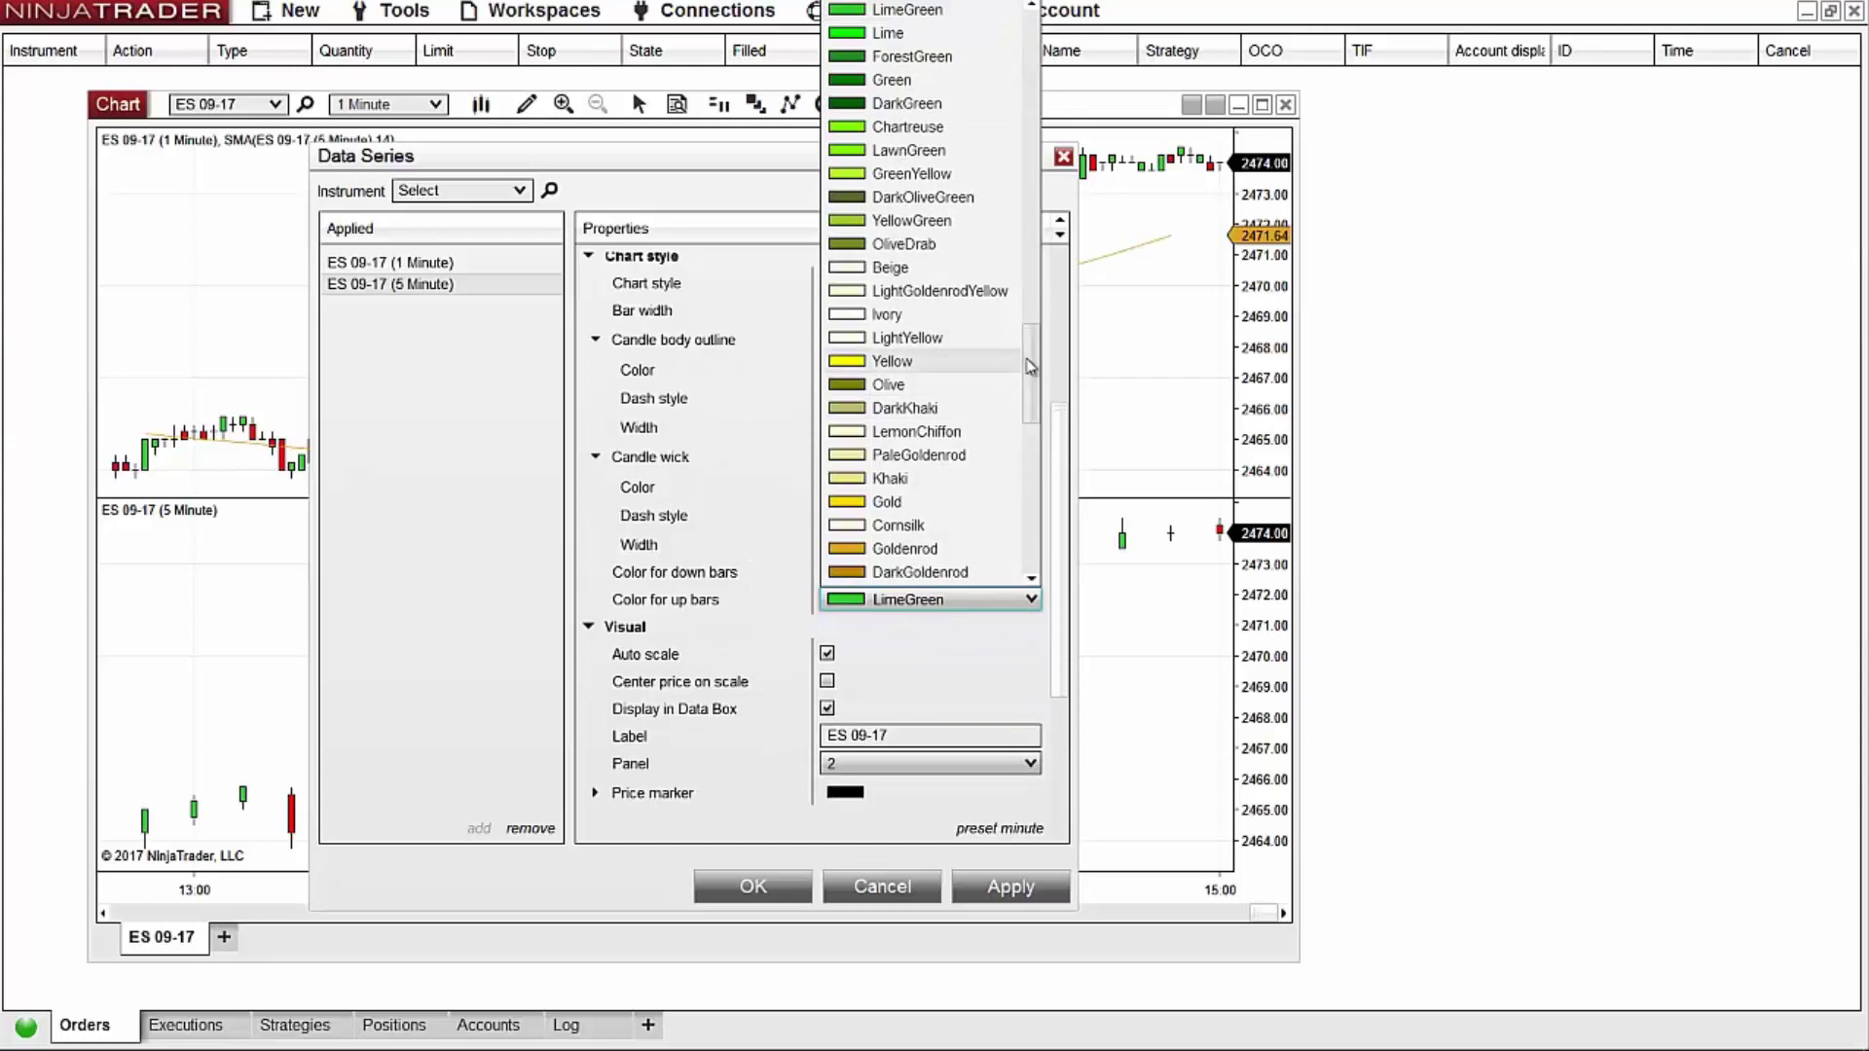
{"action": "scroll", "coordinate": [925, 369], "scroll_direction": "up", "scroll_amount": 15}
{"action": "left_click", "coordinate": [977, 33]}
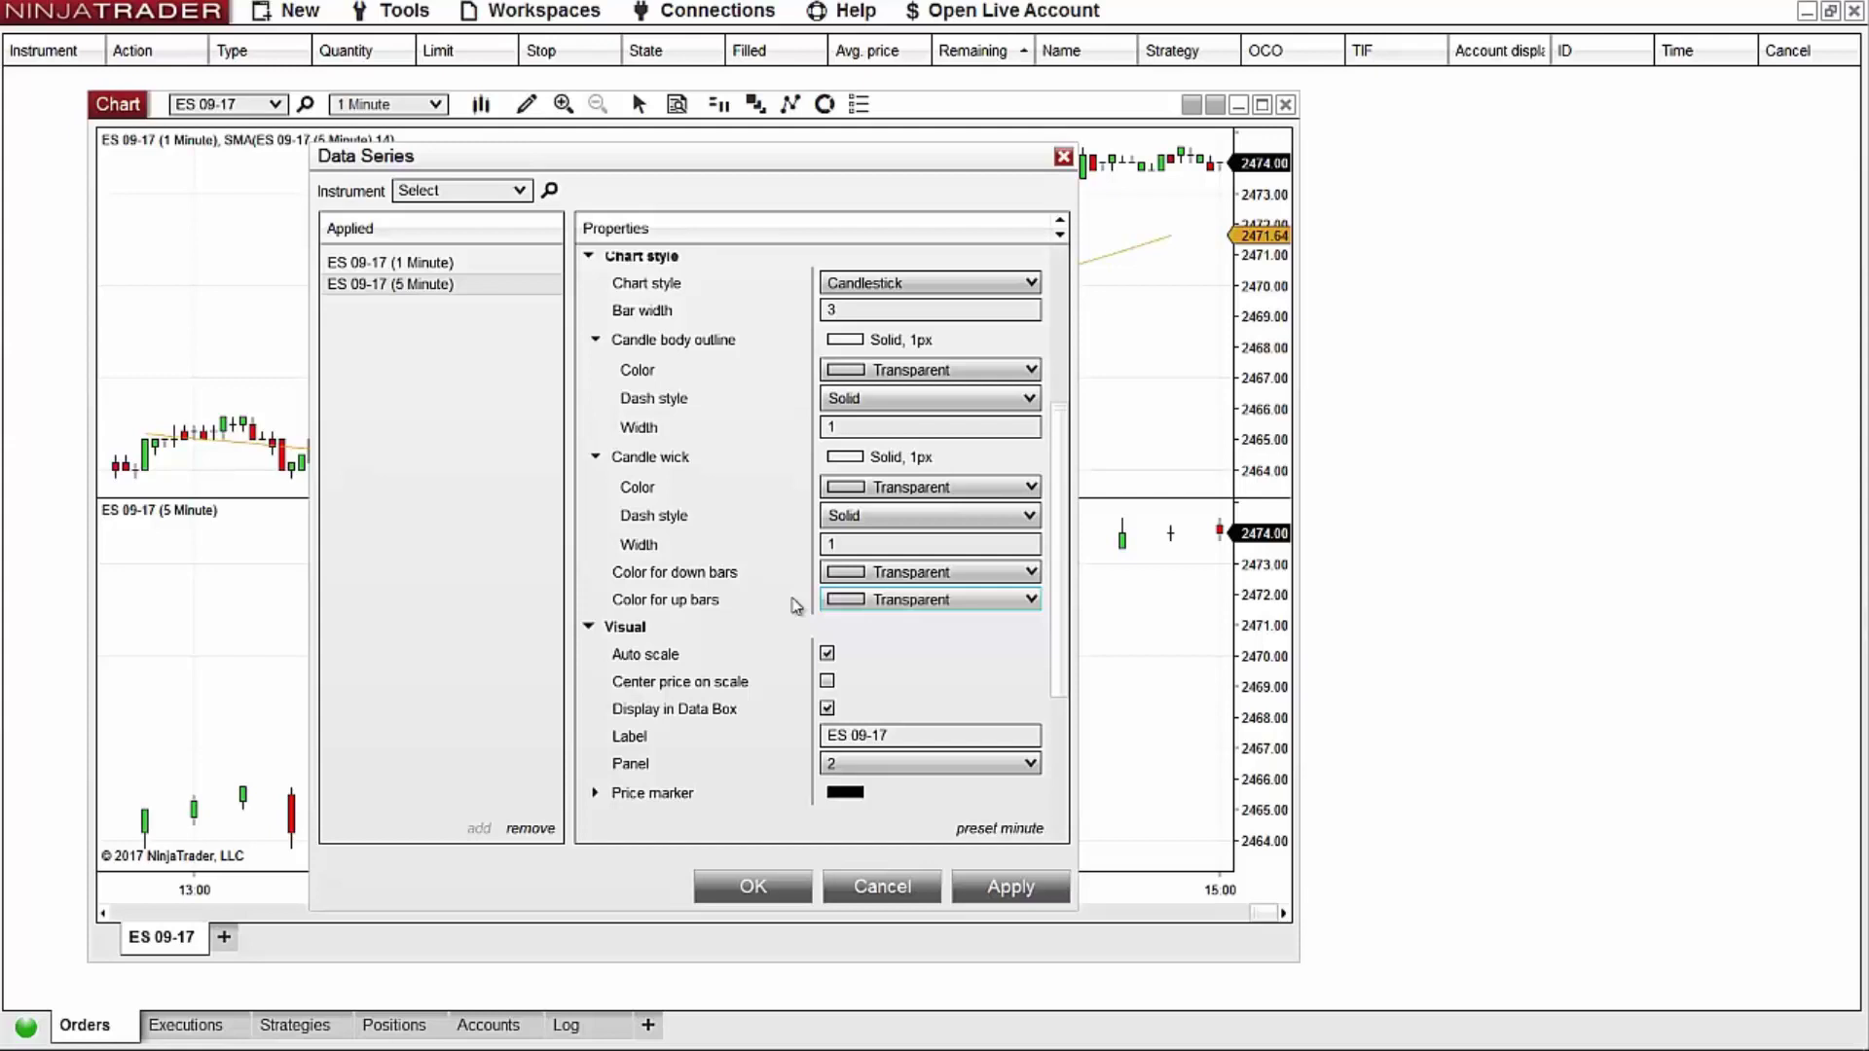
Delete the 5-minute series' ES 09-17 label, move it to panel 1, and apply the changes.
{"action": "scroll", "coordinate": [797, 604], "scroll_direction": "down", "scroll_amount": 3}
{"action": "left_click", "coordinate": [806, 621]}
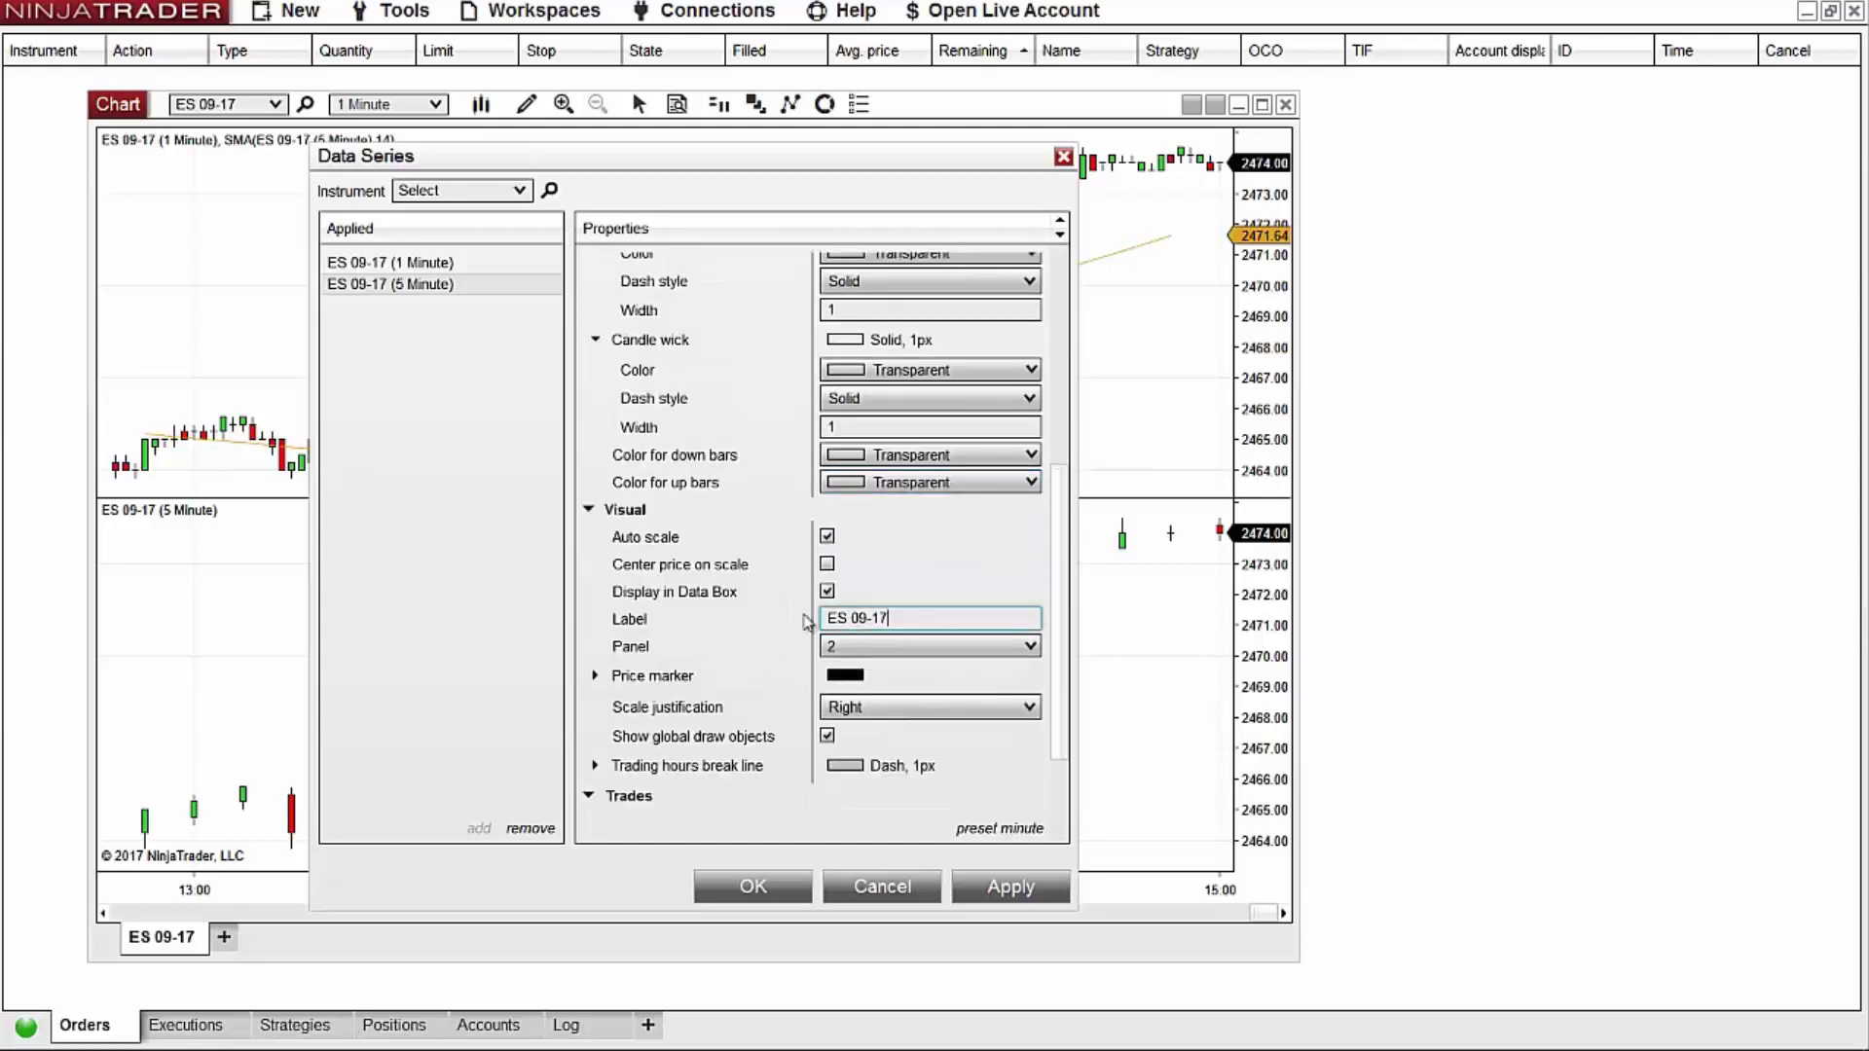
{"action": "left_click", "coordinate": [787, 619]}
{"action": "key", "text": "BackSpace"}
{"action": "left_click", "coordinate": [894, 658]}
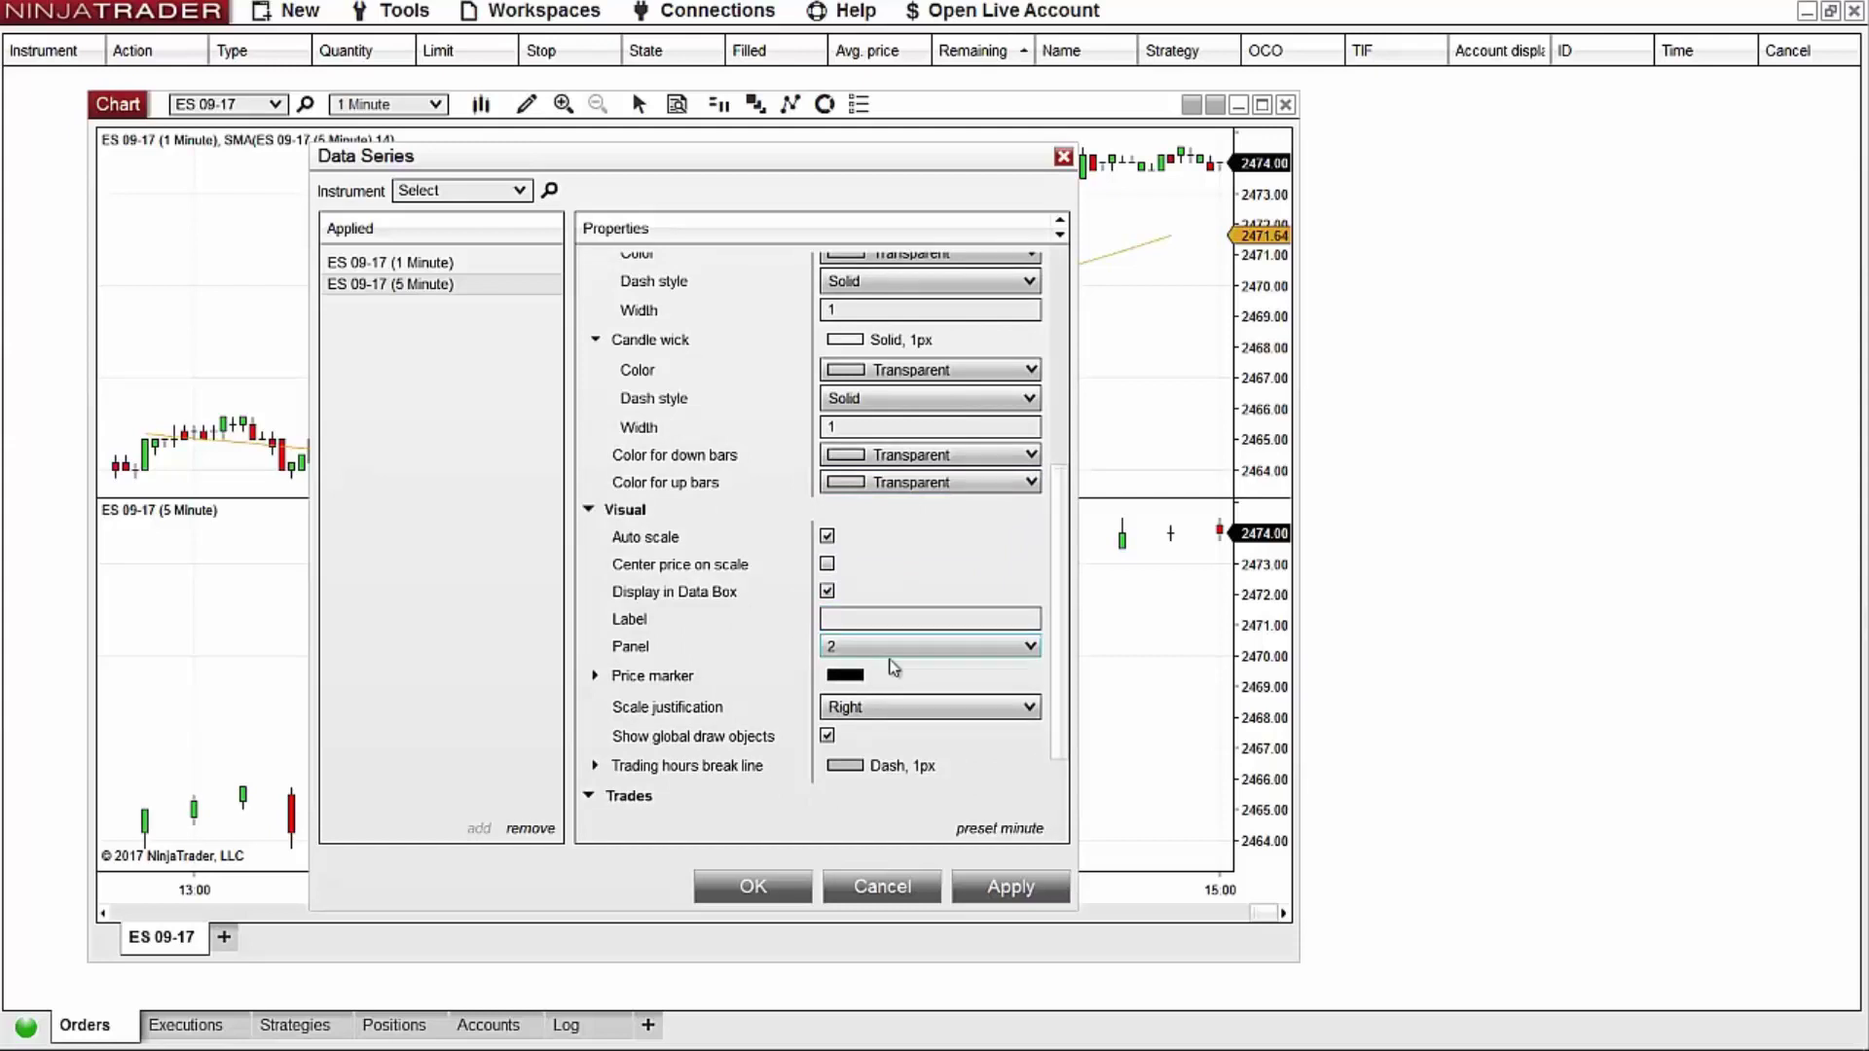
{"action": "left_click", "coordinate": [857, 701]}
{"action": "left_click", "coordinate": [755, 884]}
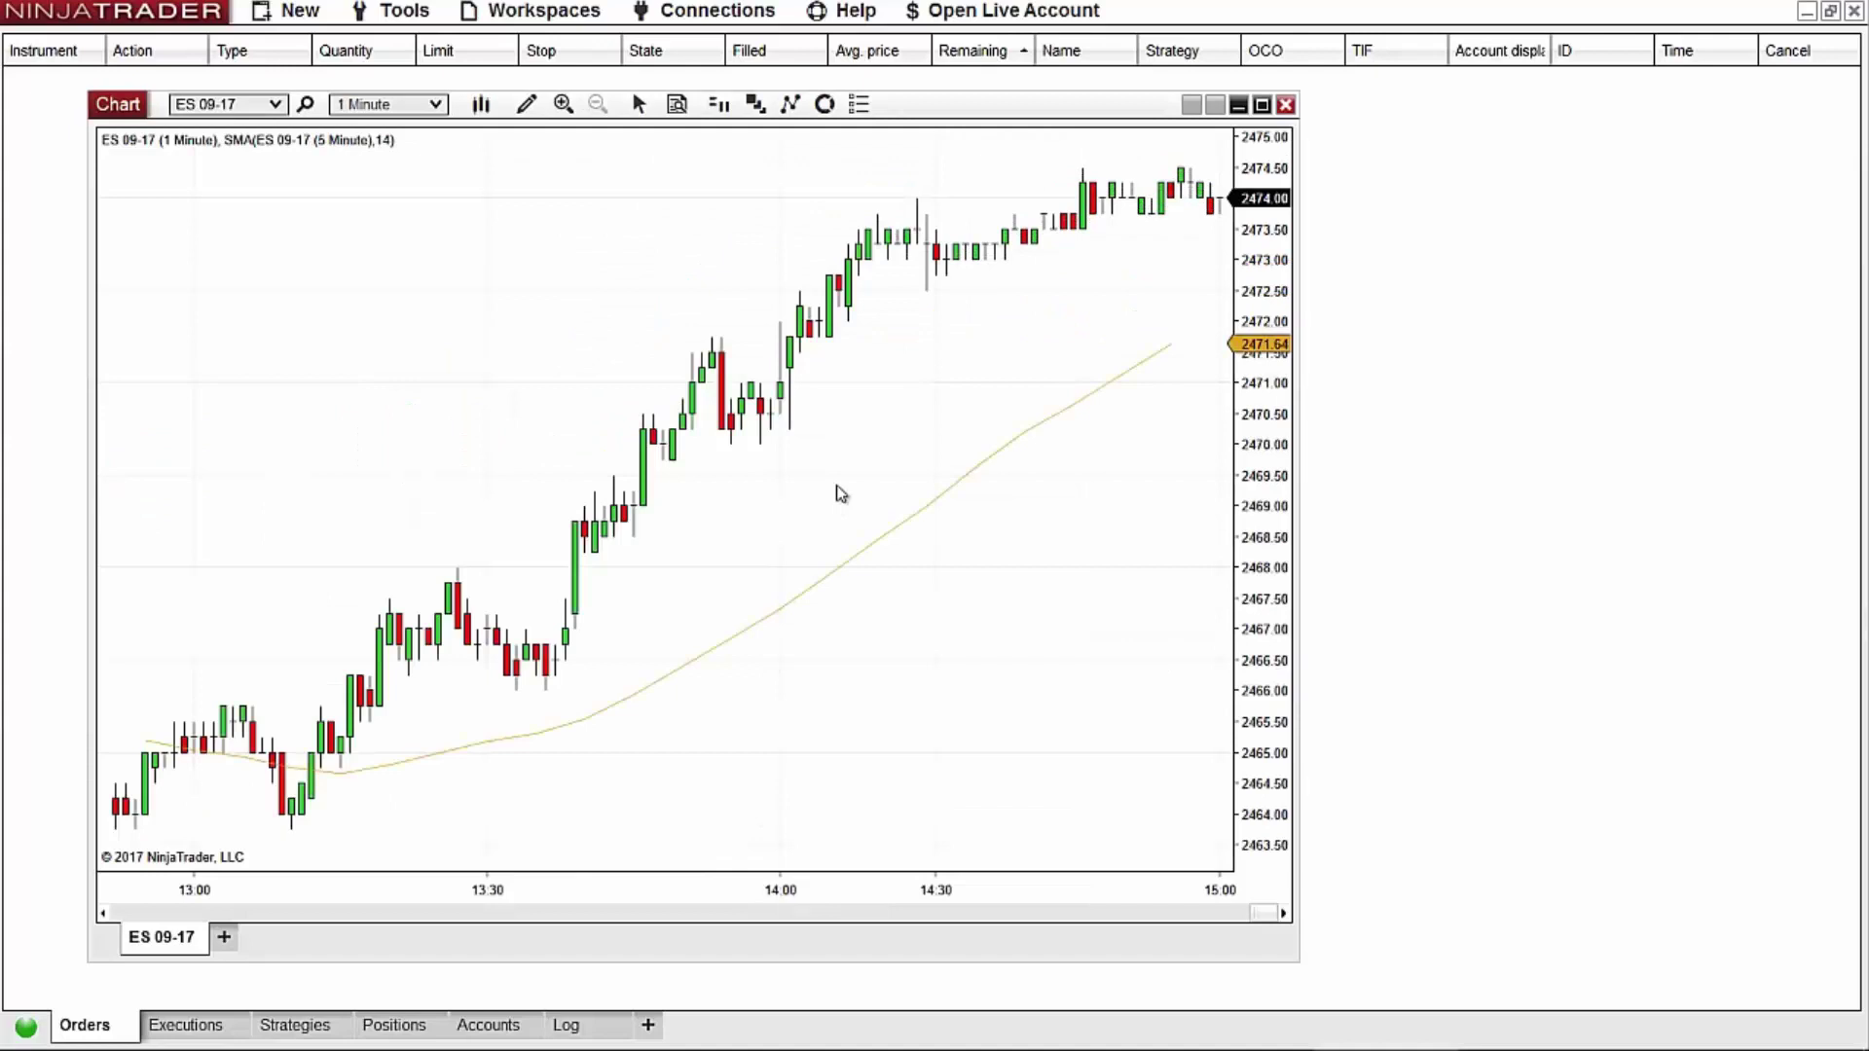